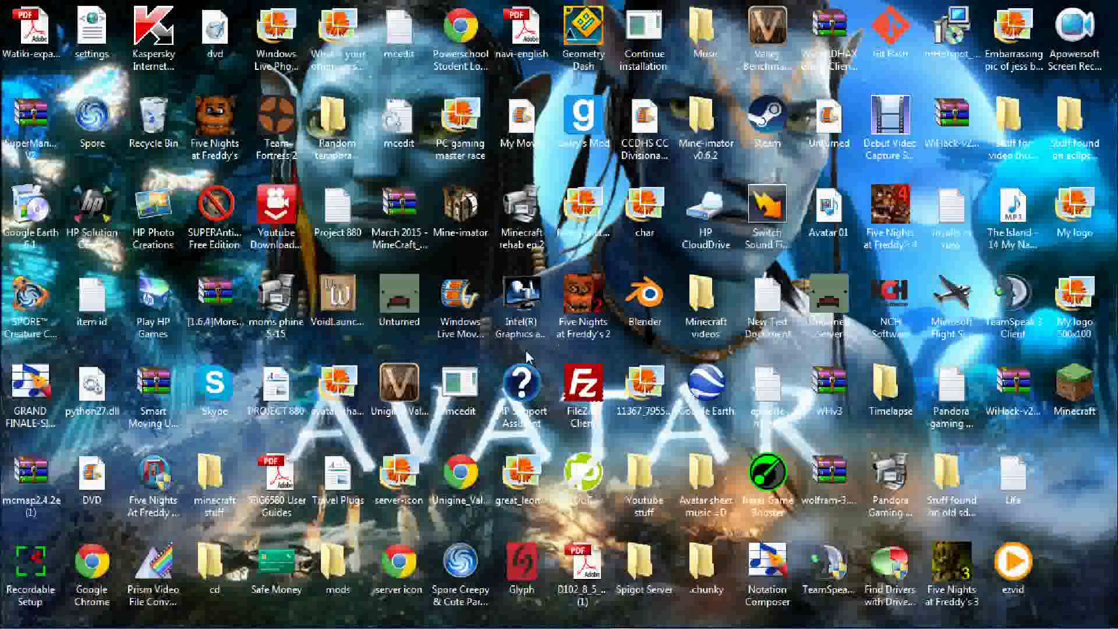
Launch UltimaSound II from the Start menu and move its window higher up
mouse_move(437, 627)
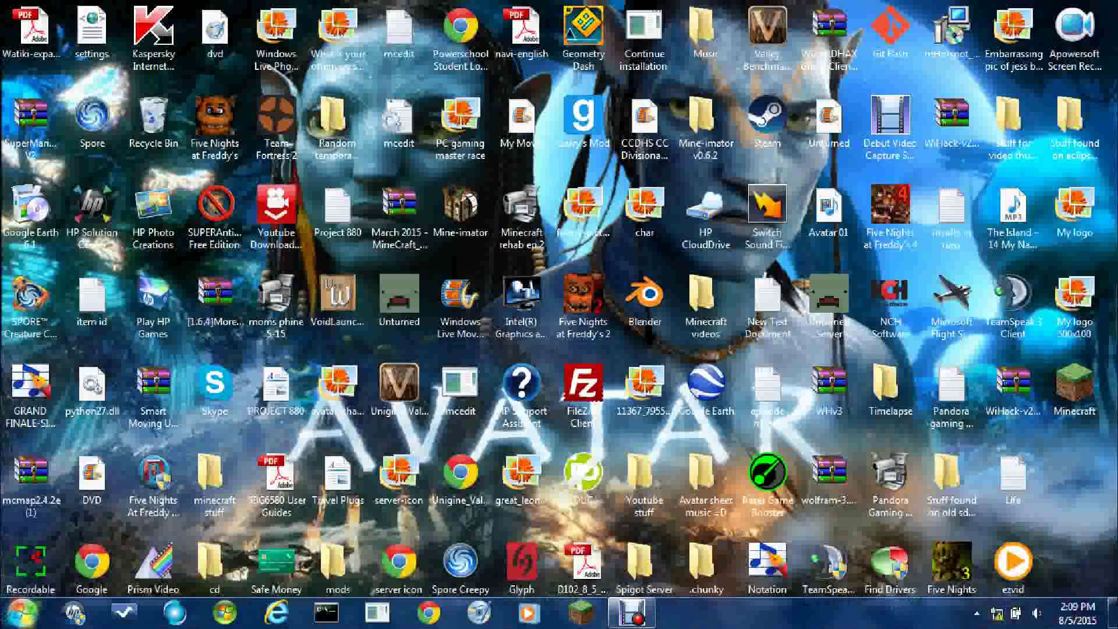
left_click(22, 612)
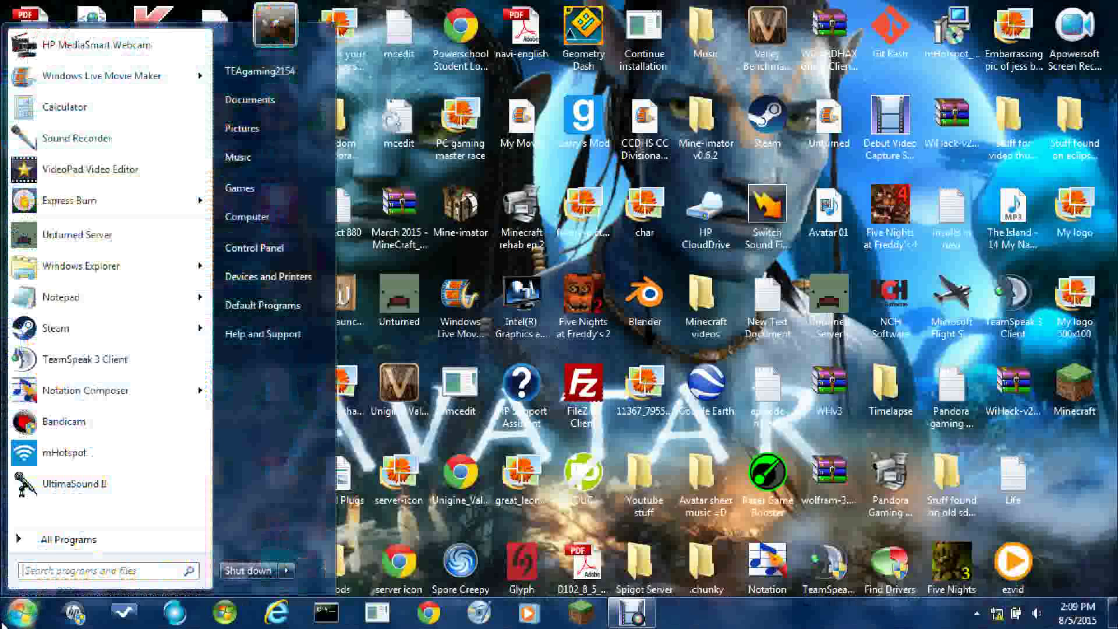
left_click(65, 484)
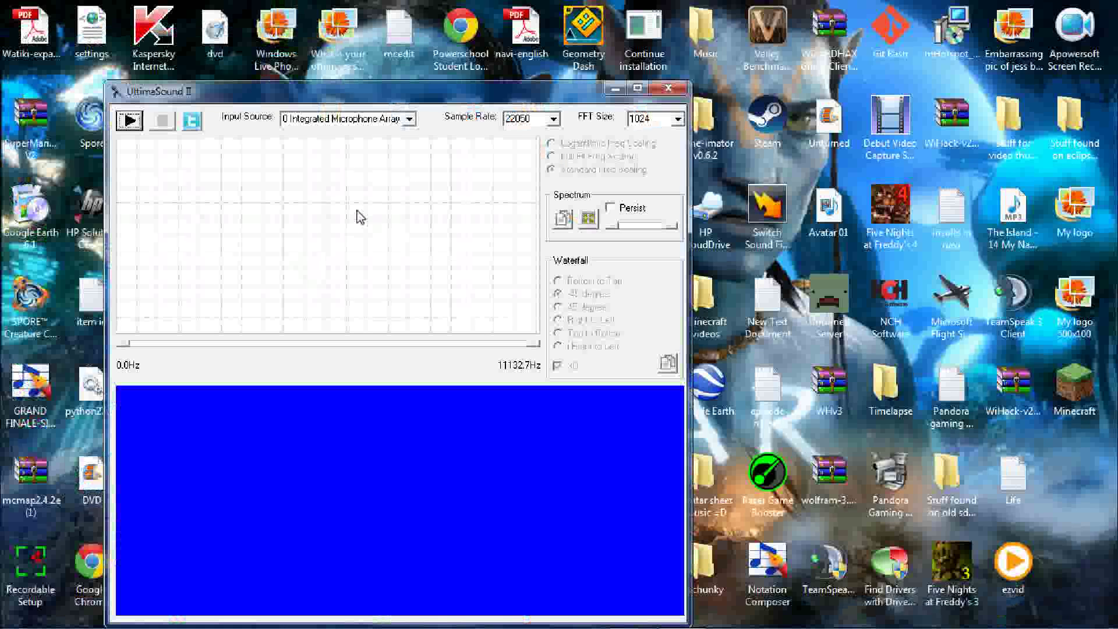
left_click_drag(396, 96, 400, 54)
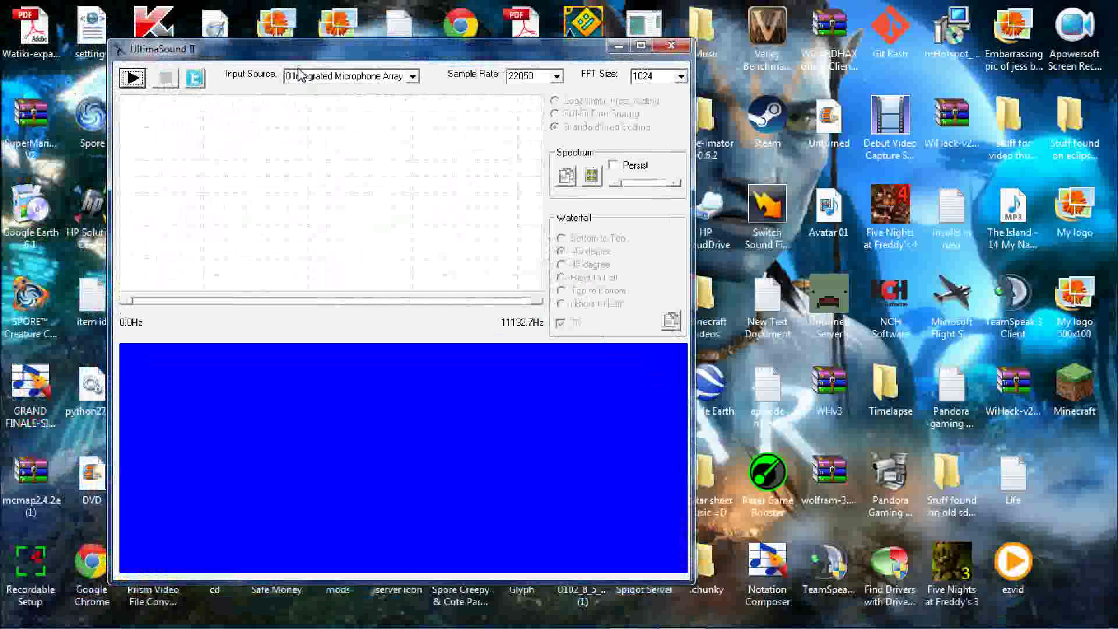
Capture the Integrated Microphone Array live in a flat, right-to-left waterfall
left_click(412, 77)
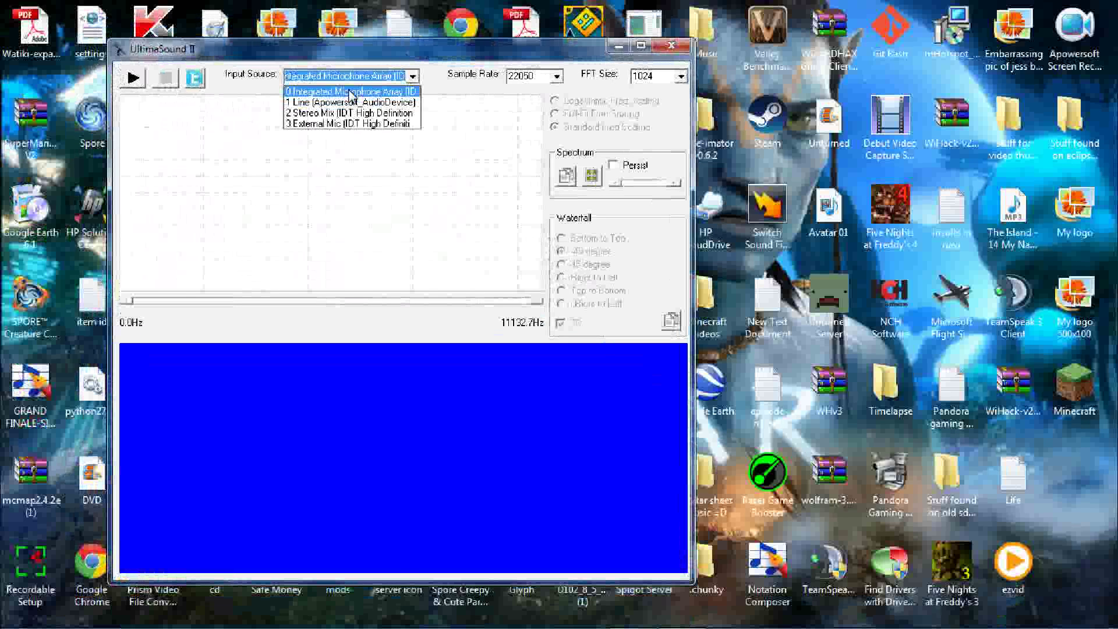
left_click(290, 90)
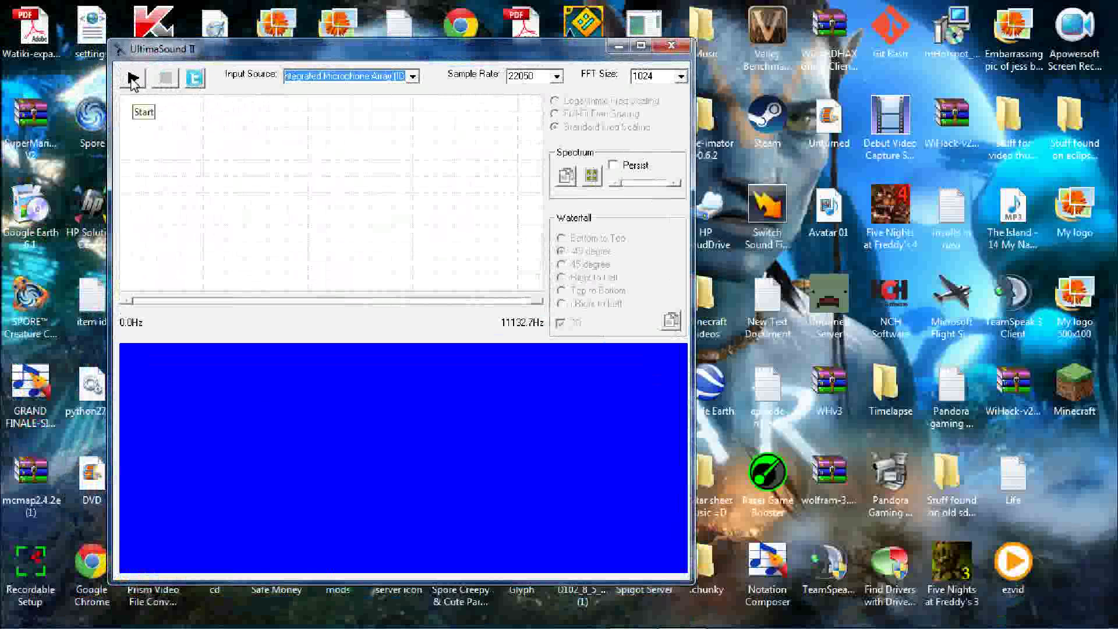
left_click(134, 79)
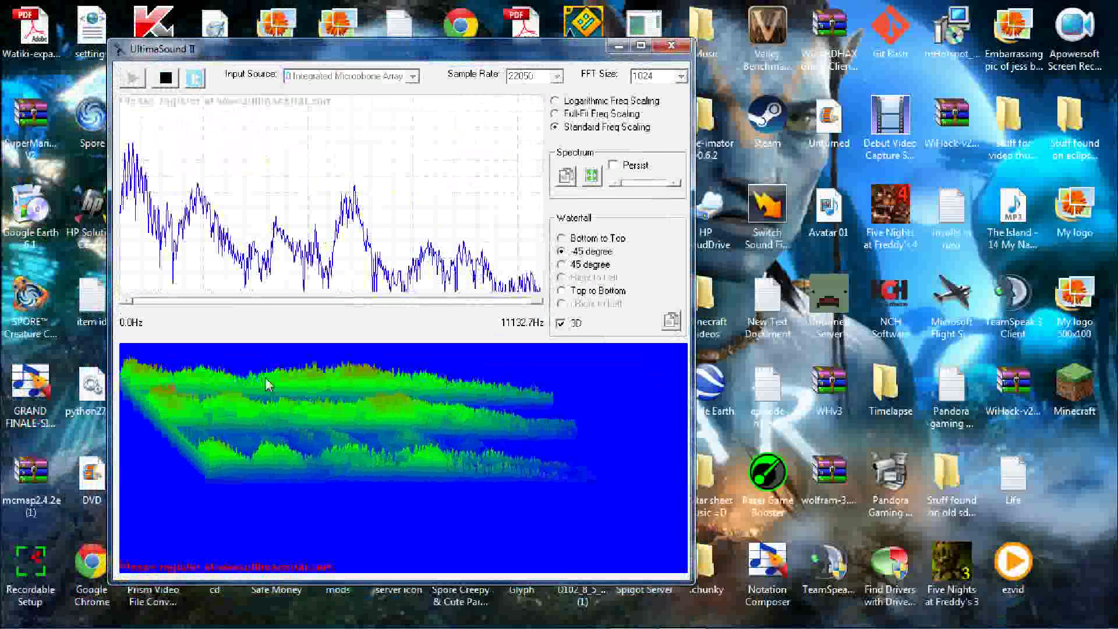
left_click(559, 324)
left_click(561, 304)
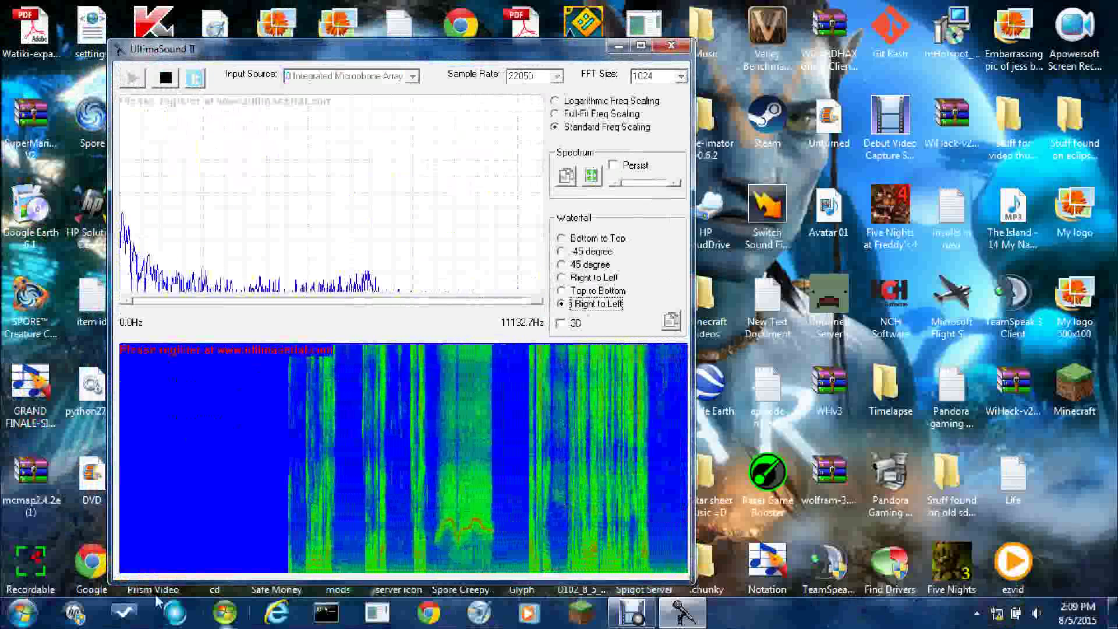
Find the photosounder-1.9_demo_win.zip archive by search and run Photosounder Demo.exe from it
left_click(23, 612)
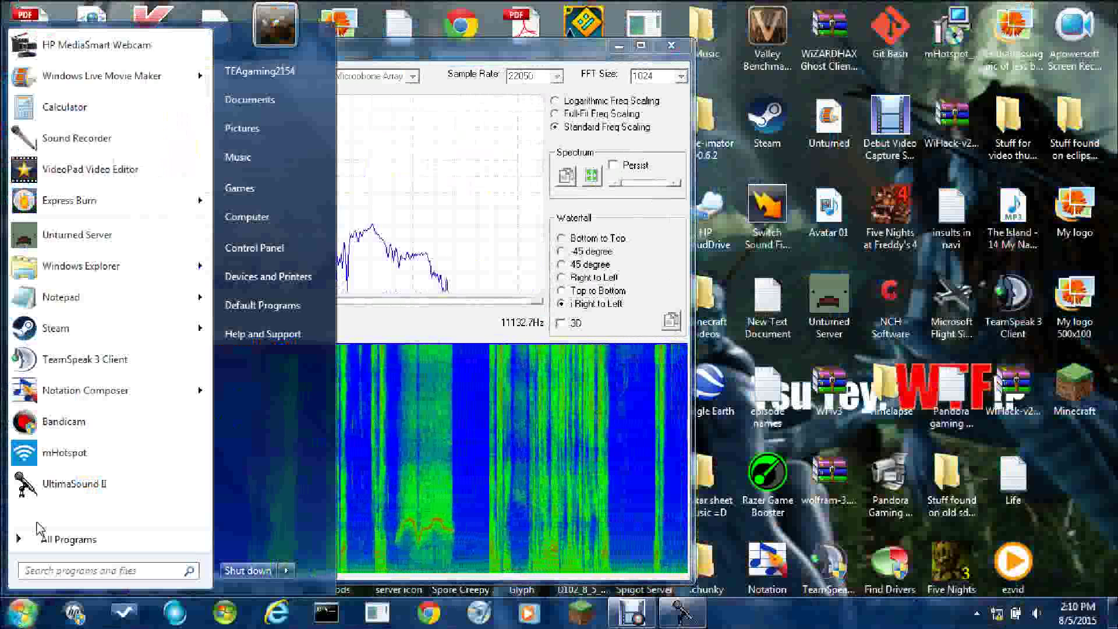
type("photosounde")
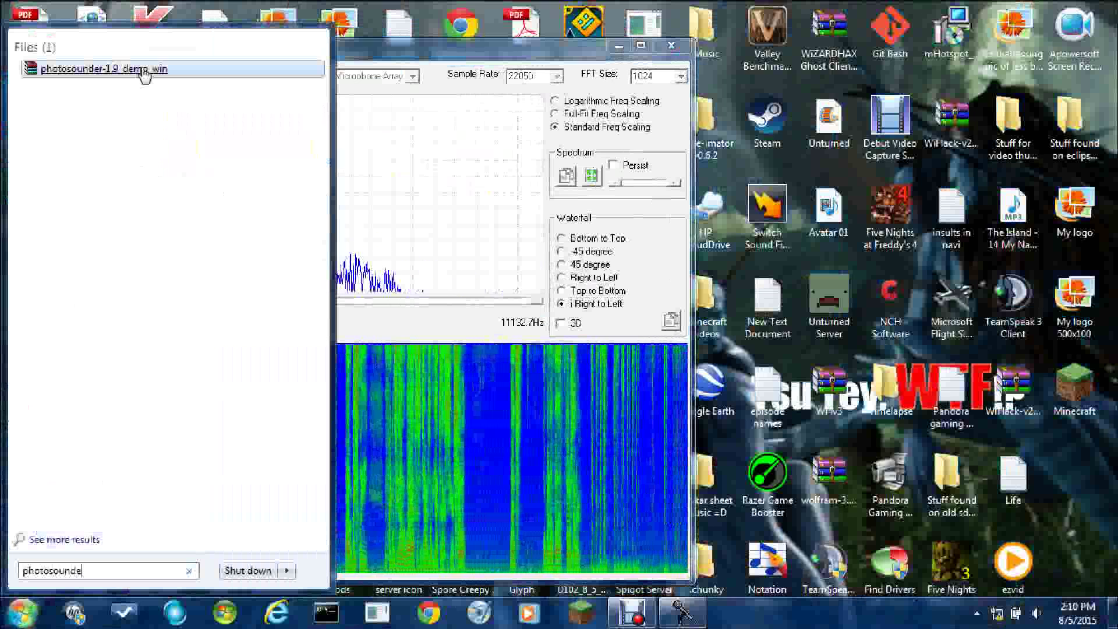
left_click(143, 69)
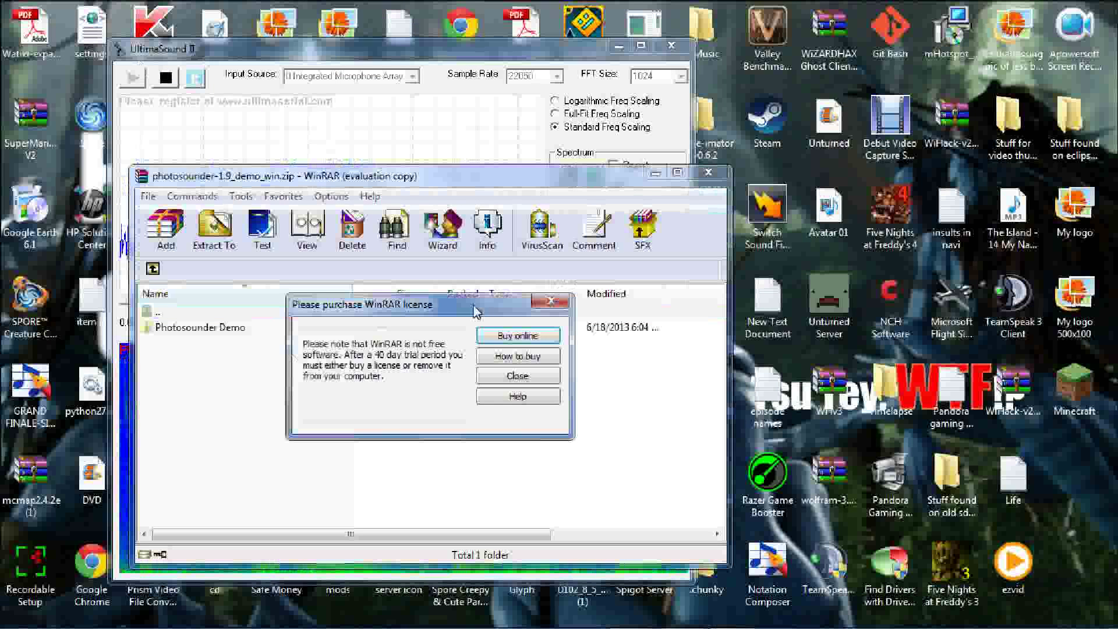
left_click(548, 304)
double_click(402, 327)
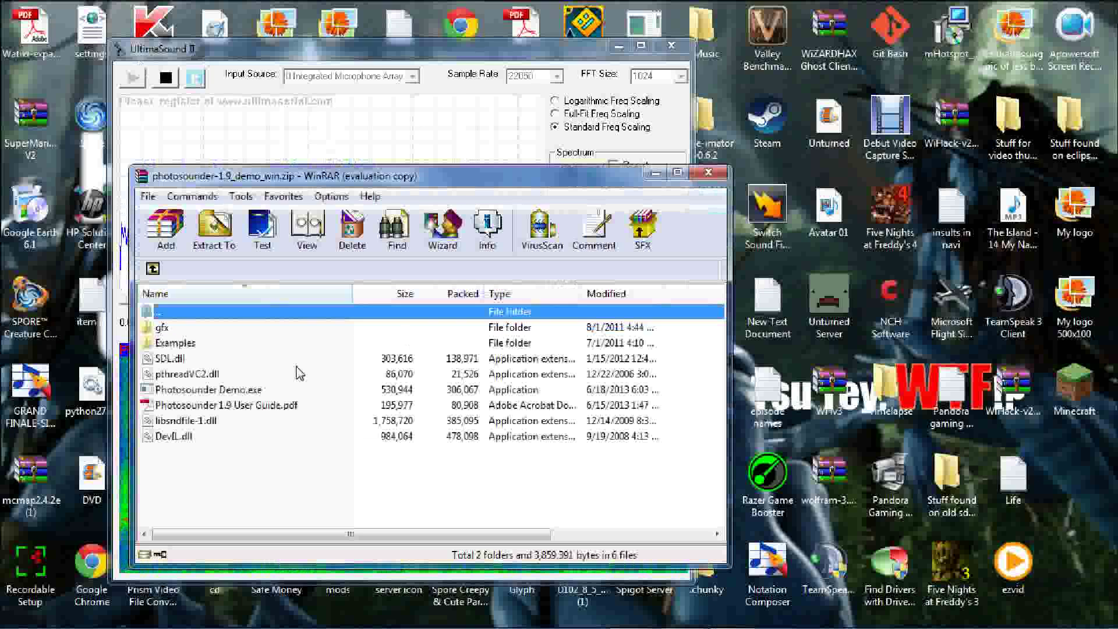
double_click(286, 389)
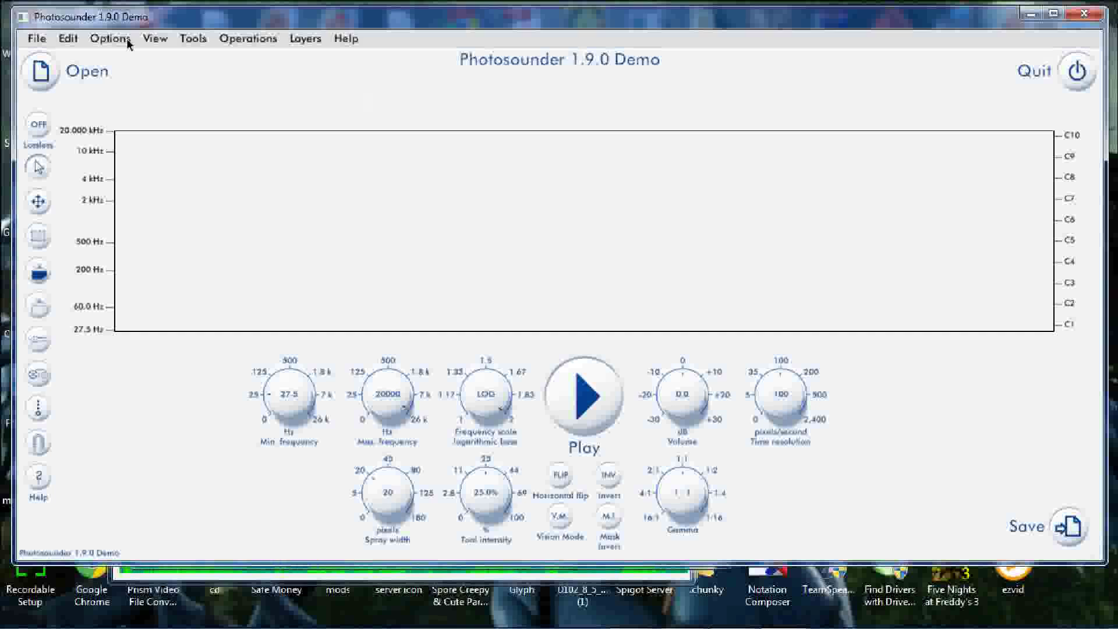
Narrow Photosounder to the right side and move UltimaSound II to the top left
left_click_drag(11, 34, 562, 105)
left_click(441, 185)
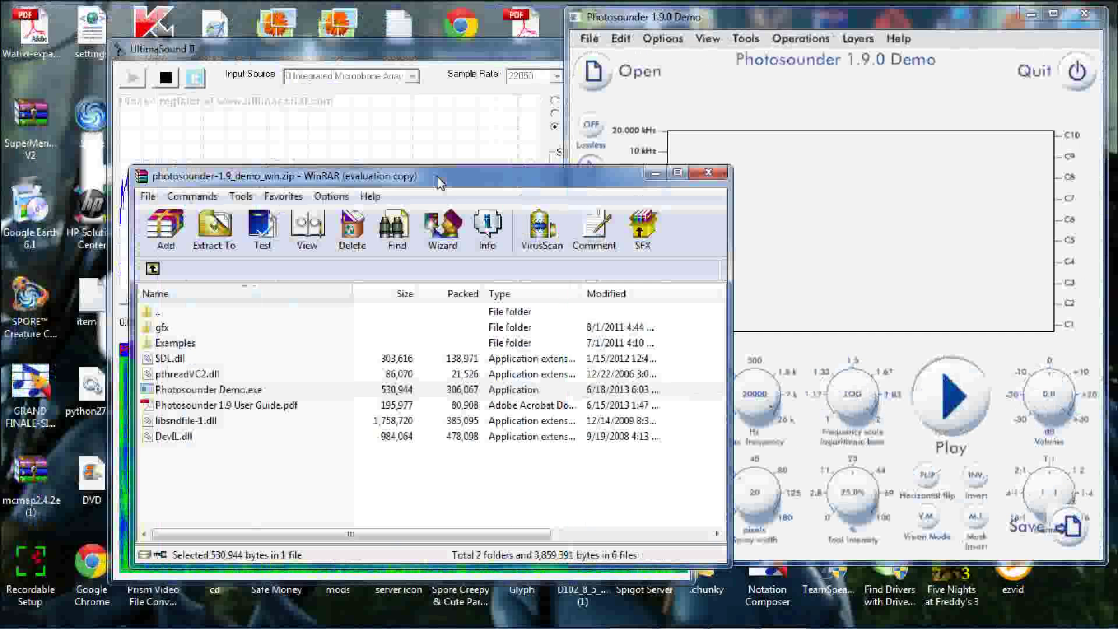
left_click(460, 93)
left_click_drag(468, 56, 394, 39)
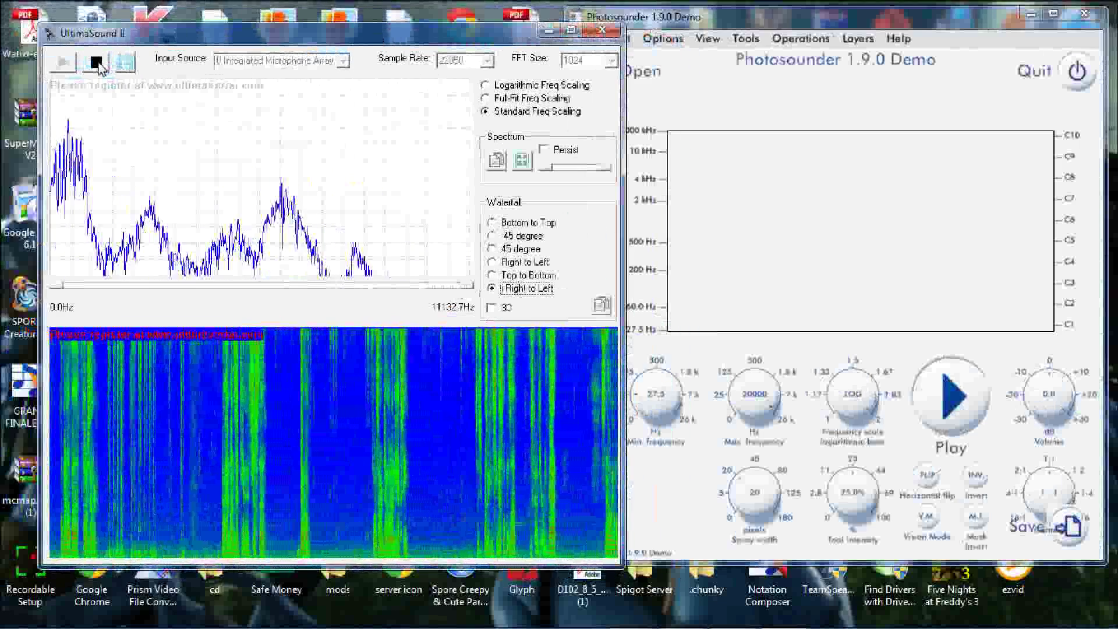
Stop UltimaSound II's capture, switch its input to Stereo Mix, and minimize it
left_click(96, 62)
left_click(344, 61)
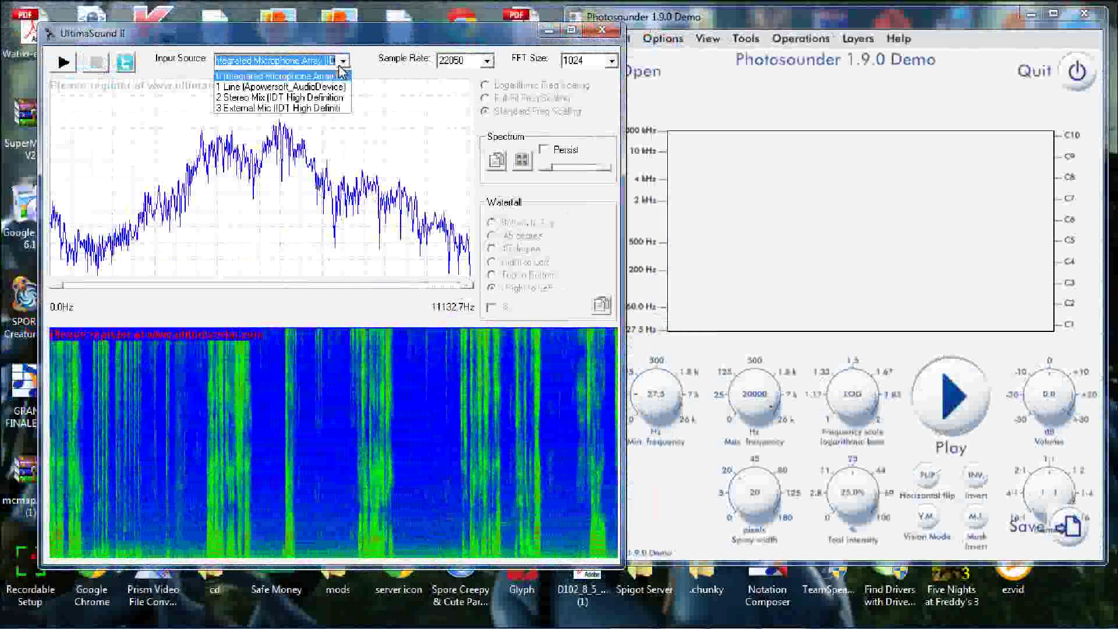
left_click(278, 103)
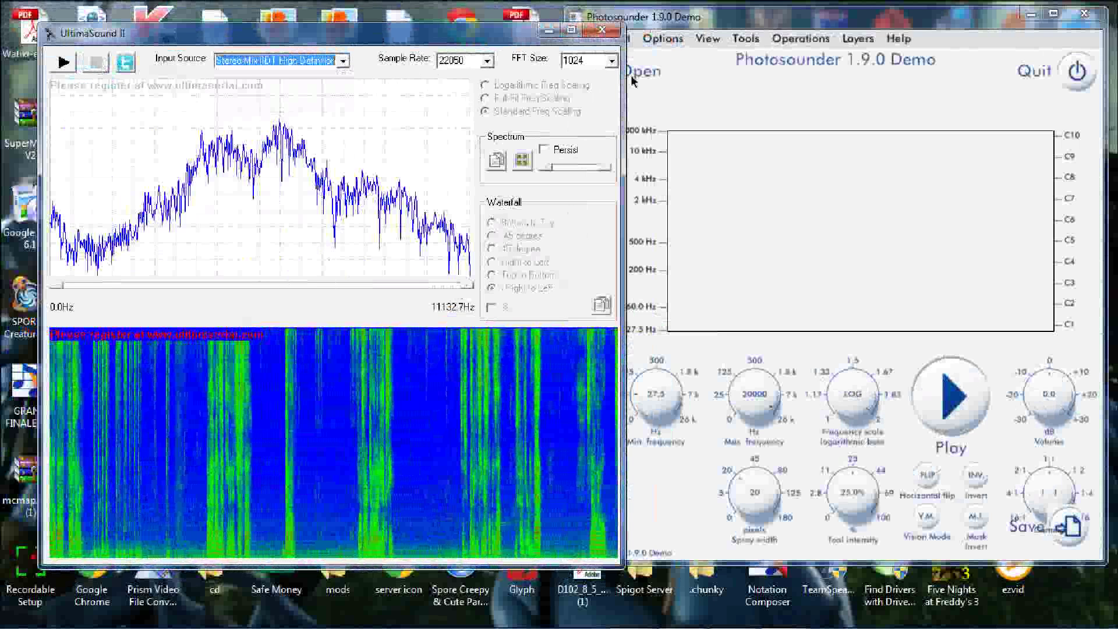
left_click(549, 29)
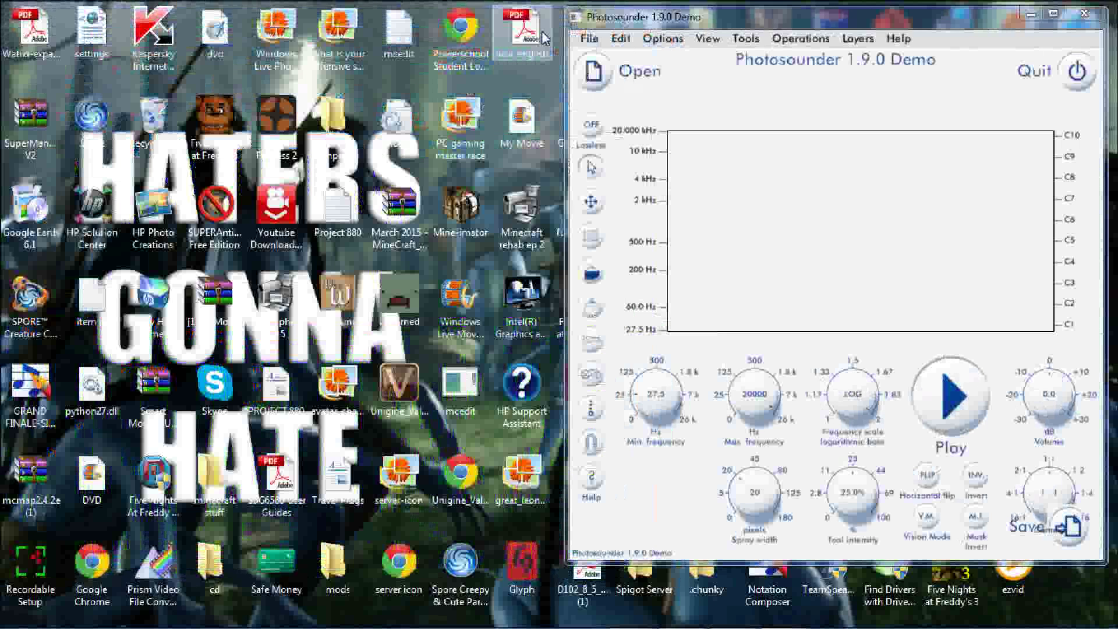
Open me gusta.jpg from the Pictures library in Photosounder
left_click(592, 75)
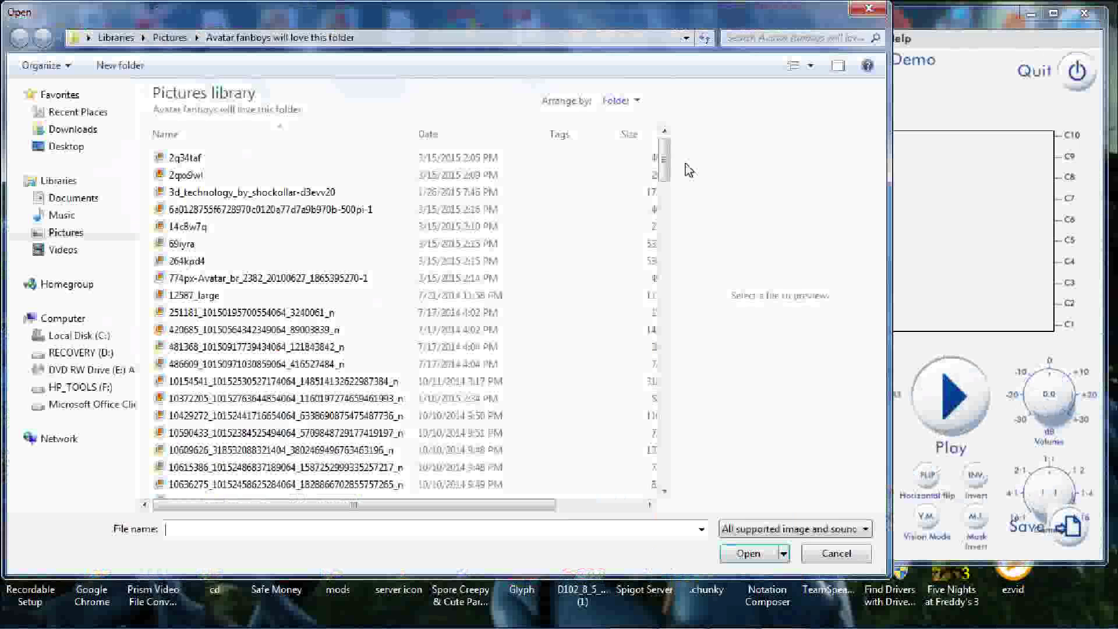
left_click_drag(666, 168, 666, 315)
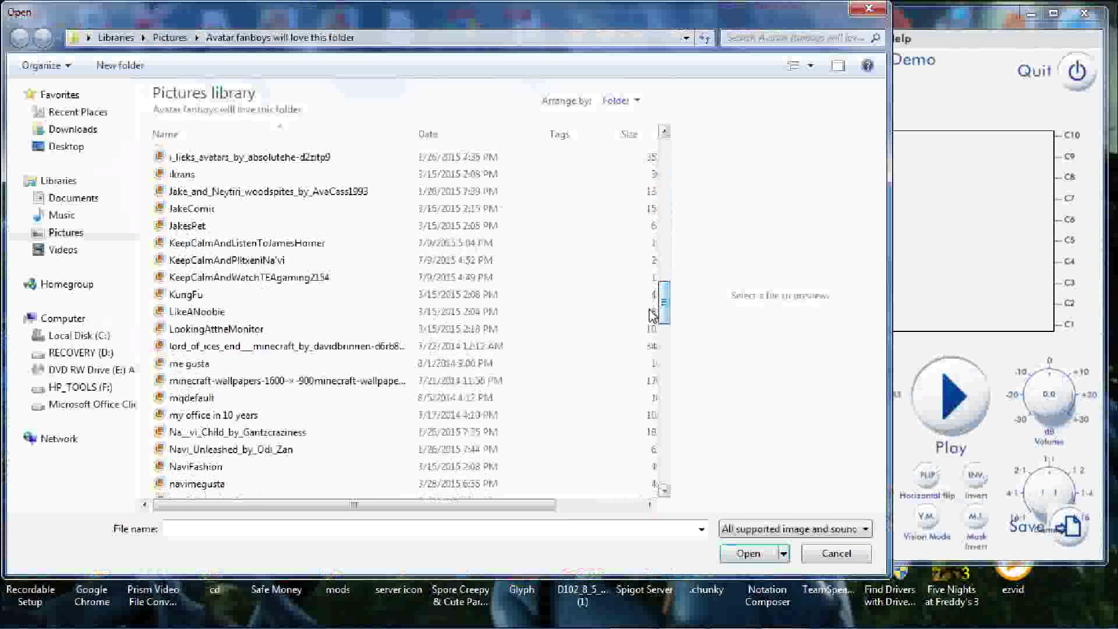
left_click(385, 363)
left_click(732, 555)
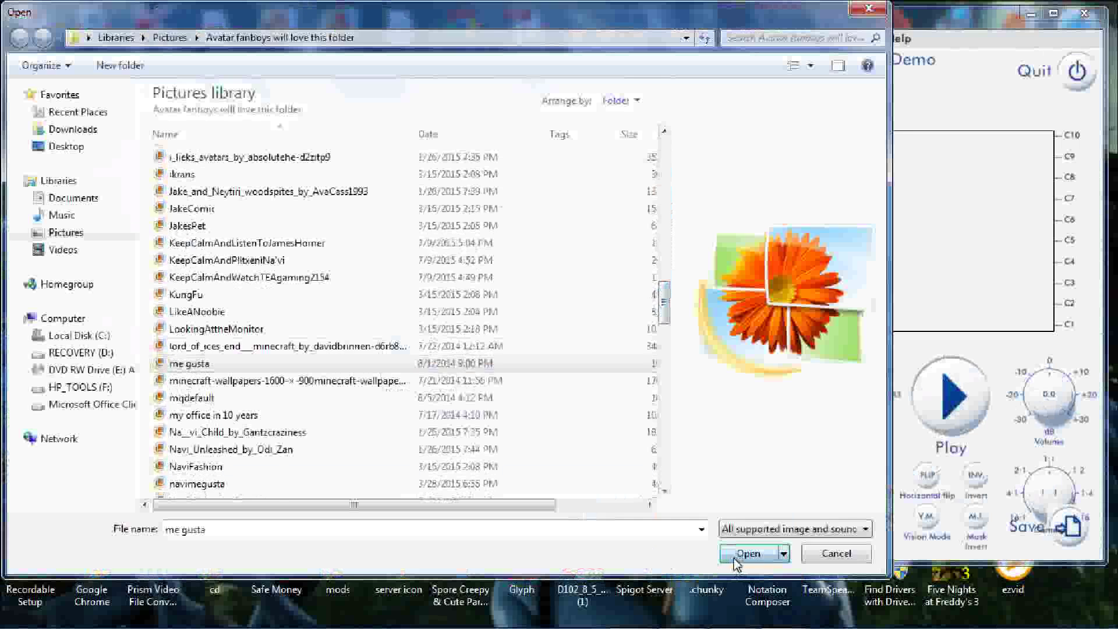
mouse_move(705, 625)
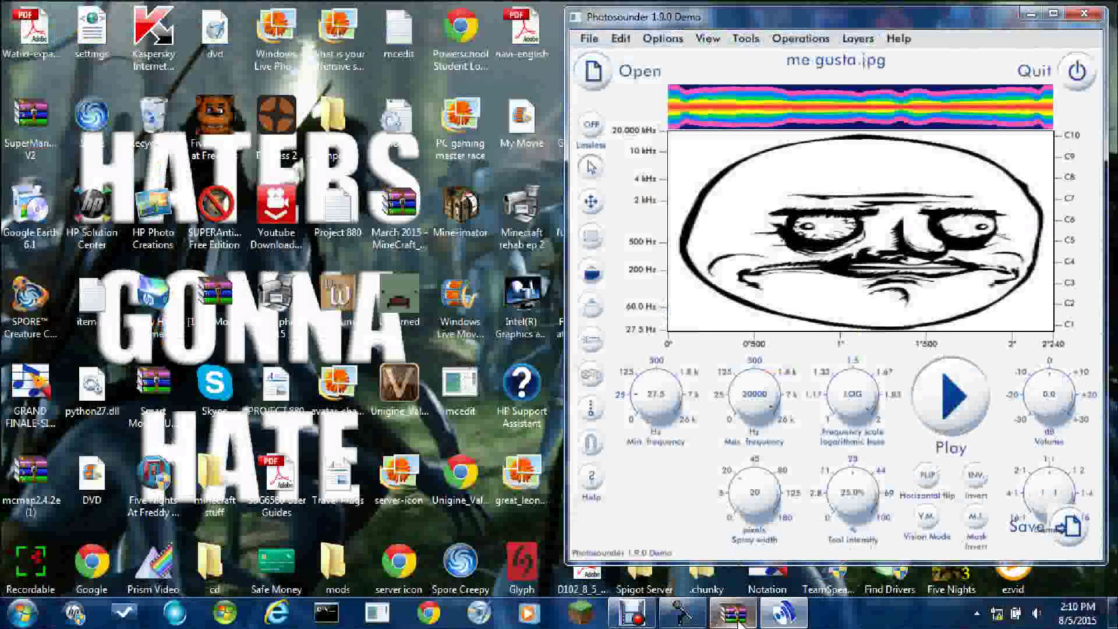
Restore UltimaSound II, start capturing Stereo Mix, and move it left
left_click(632, 613)
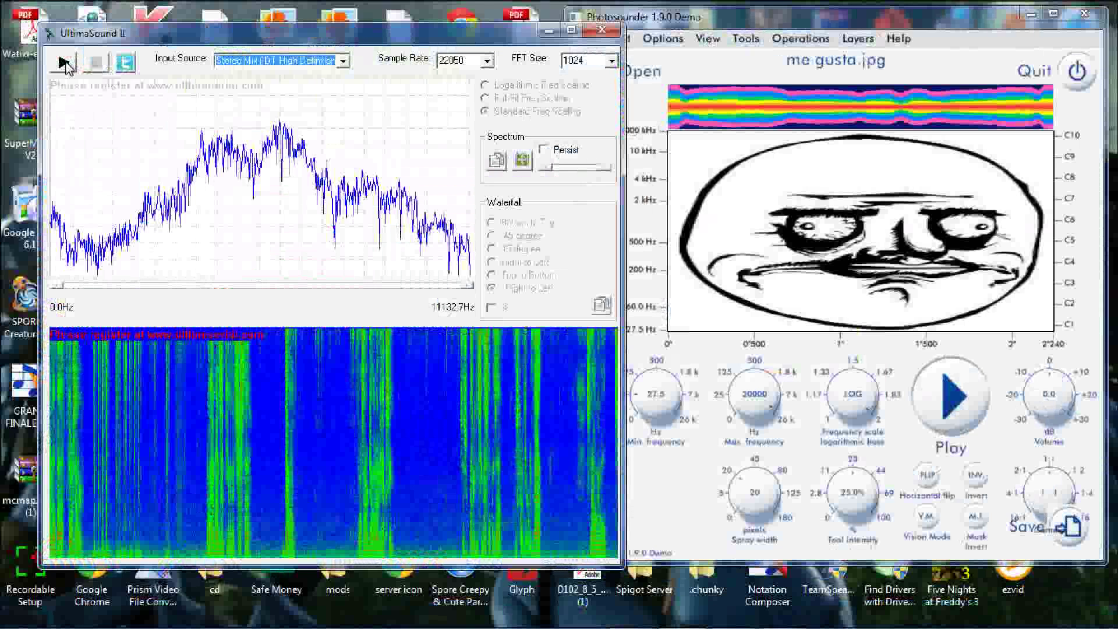
left_click(66, 63)
left_click_drag(285, 43, 113, 56)
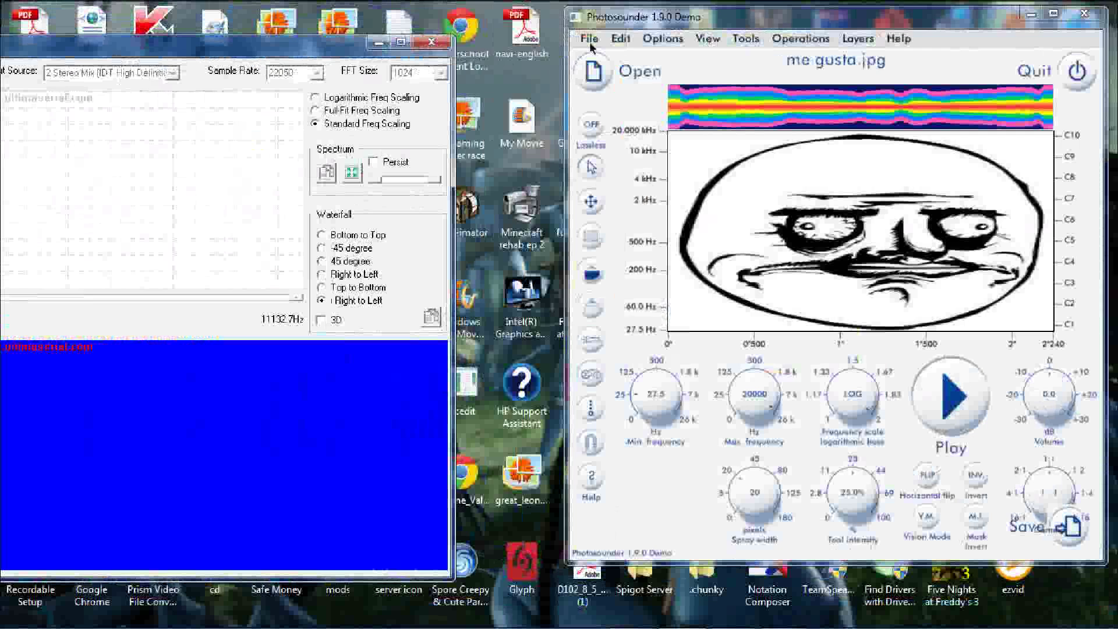
Widen Photosounder and set its frequency scale to LINEAR, placing UltimaSound II beside it
left_click_drag(568, 40, 520, 40)
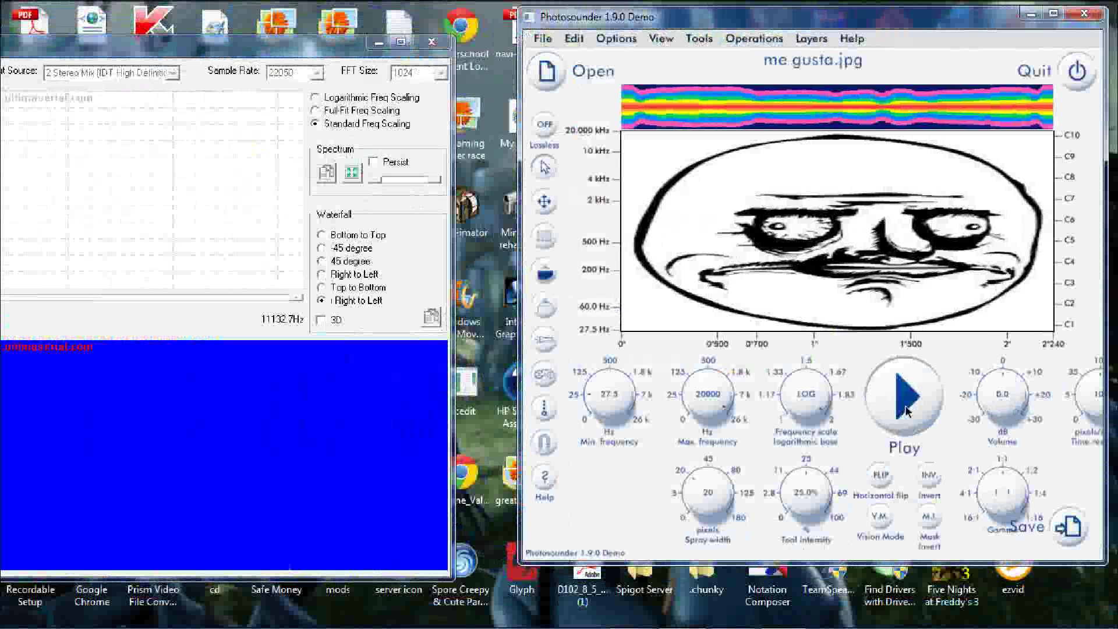
left_click_drag(818, 414, 818, 379)
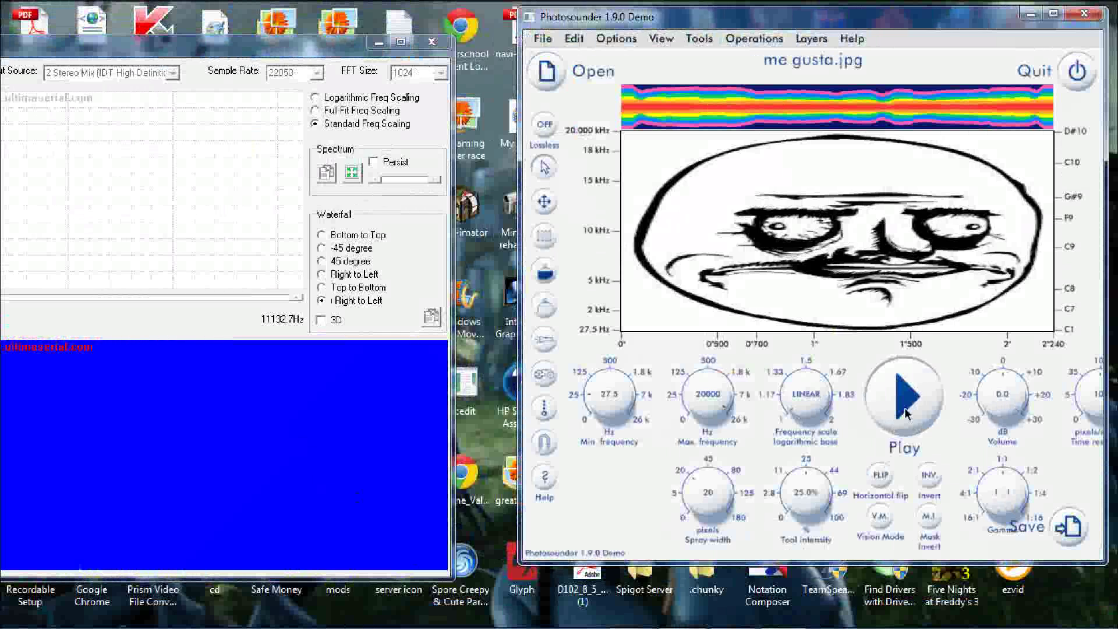
left_click_drag(239, 53, 244, 29)
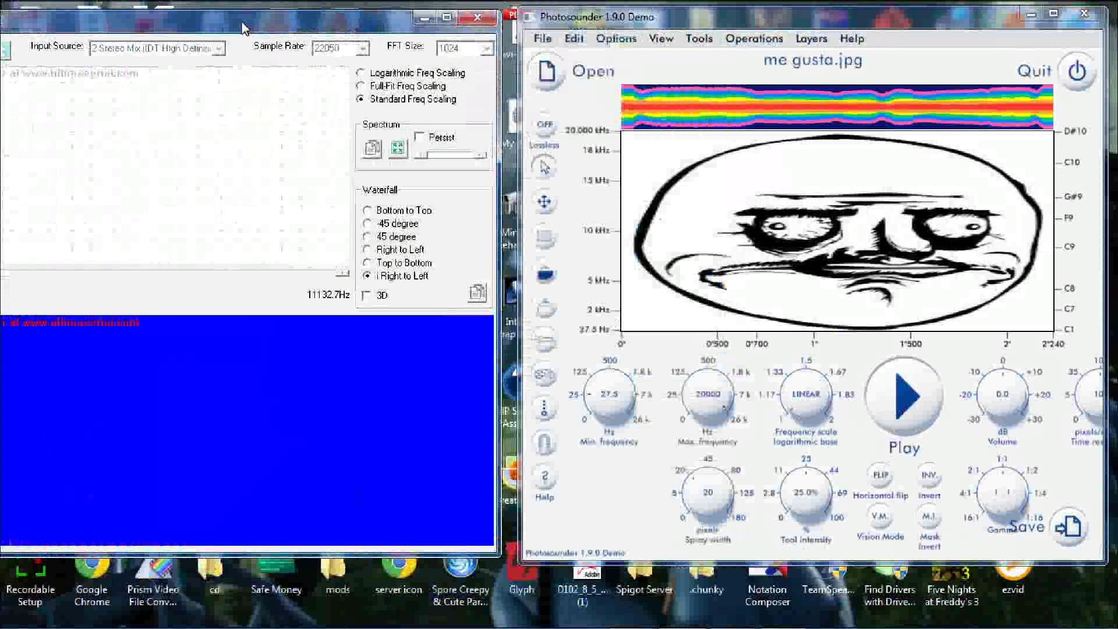
Lower the maximum frequency to 4425 Hz, test-playing the me gusta sound
left_click(904, 402)
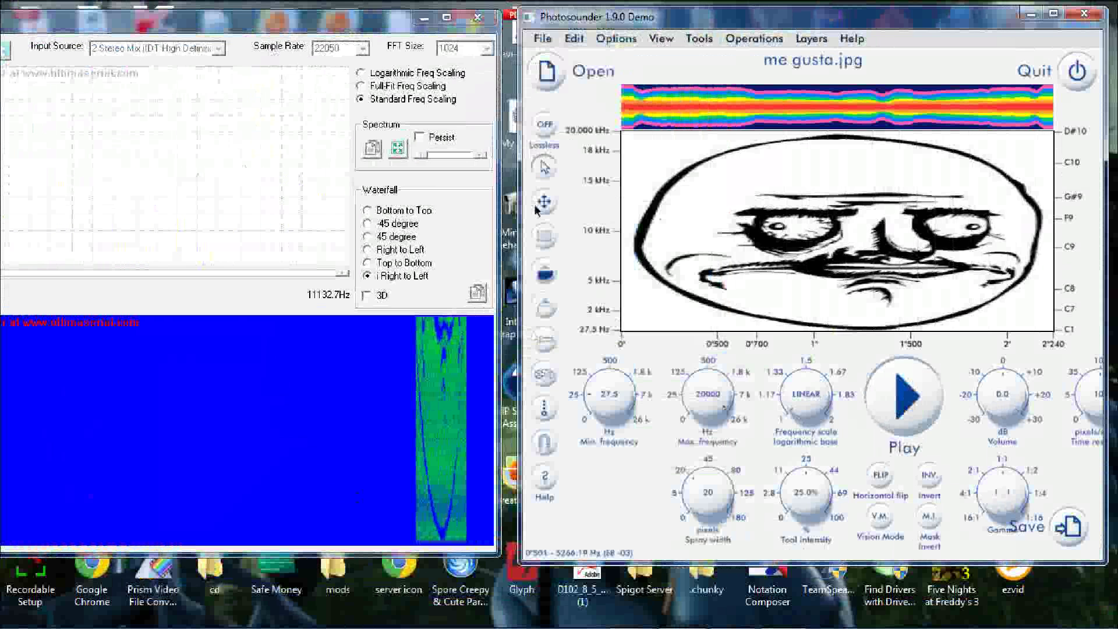
left_click_drag(709, 400, 718, 409)
left_click(900, 405)
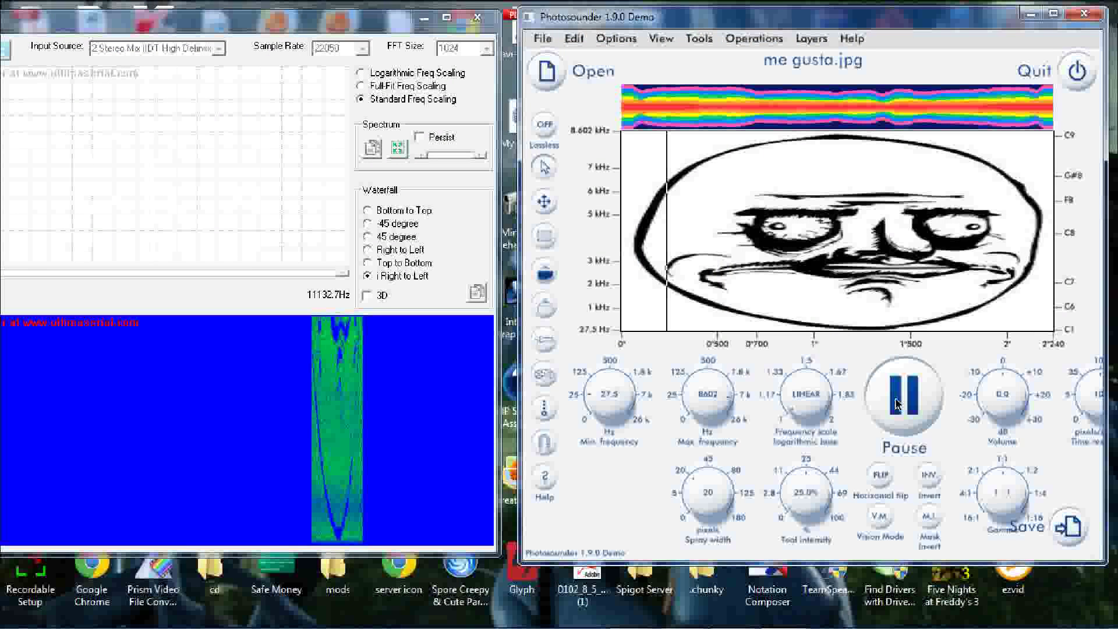
left_click(897, 404)
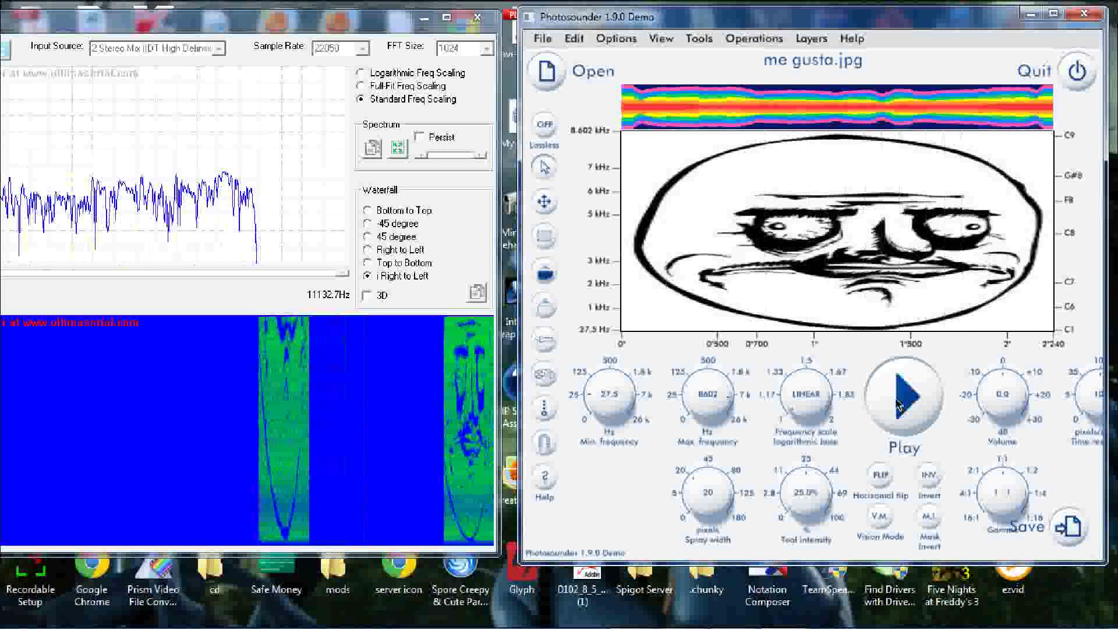
mouse_move(707, 396)
left_mouse_down()
mouse_move(721, 389)
mouse_move(706, 409)
left_mouse_up()
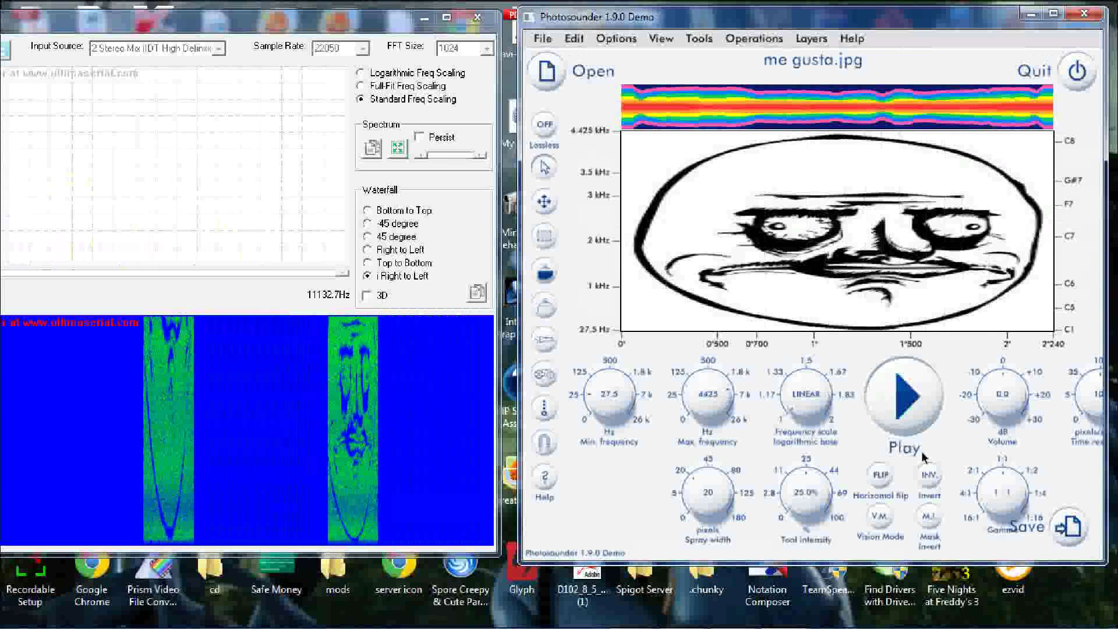
left_click(895, 395)
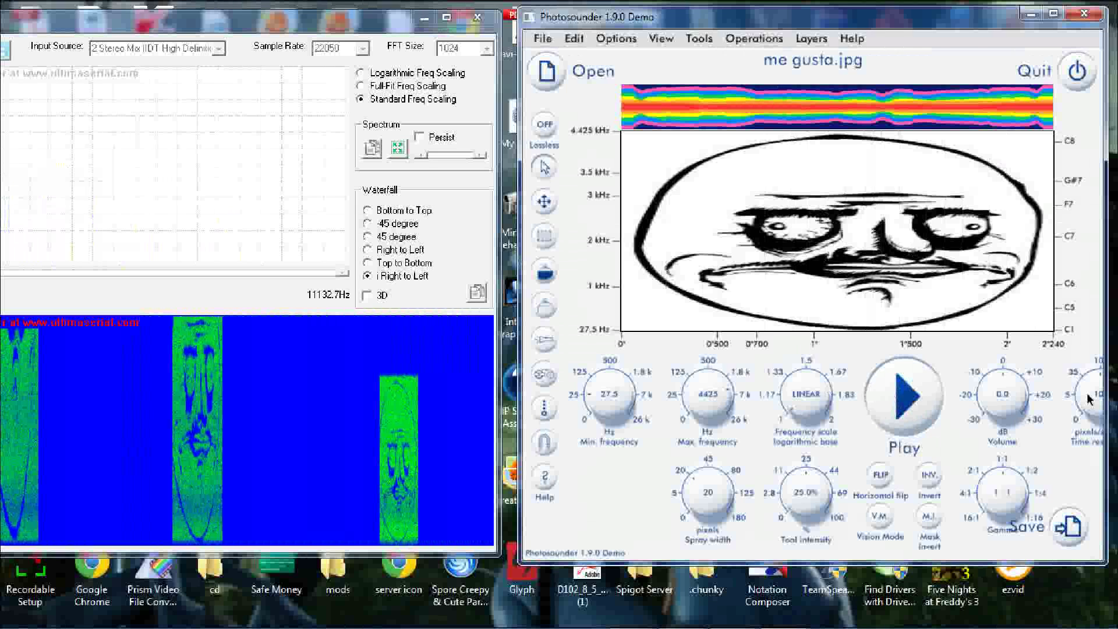
Stretch the sound's duration from 2.24 to 4'723 (about 4.7 seconds)
mouse_move(1098, 407)
left_mouse_down()
mouse_move(1100, 387)
mouse_move(1093, 419)
left_mouse_up()
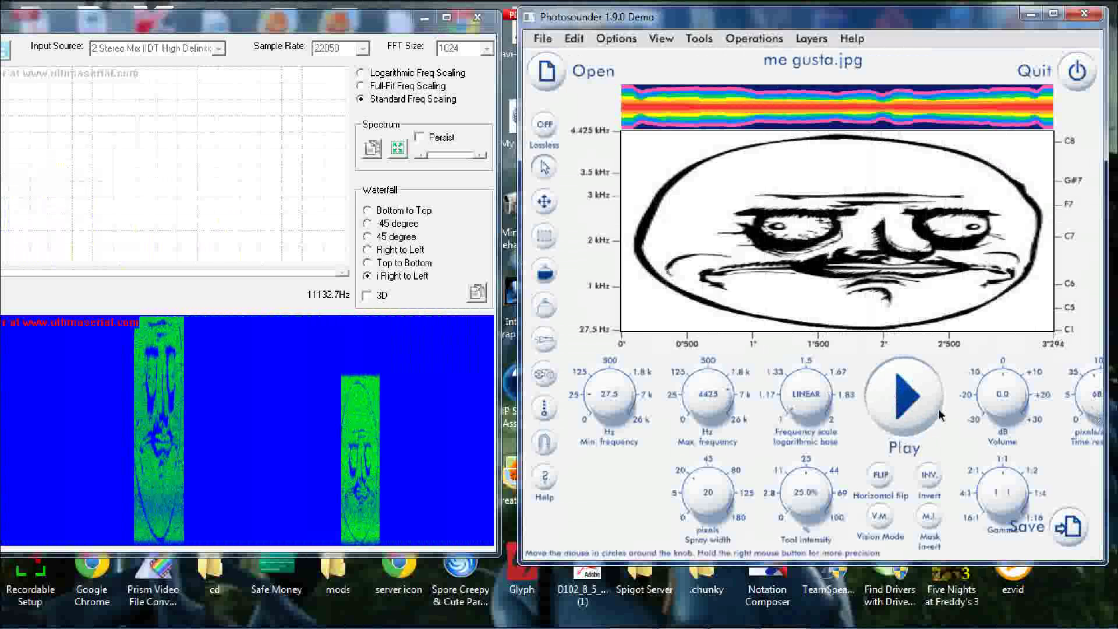
left_click(904, 398)
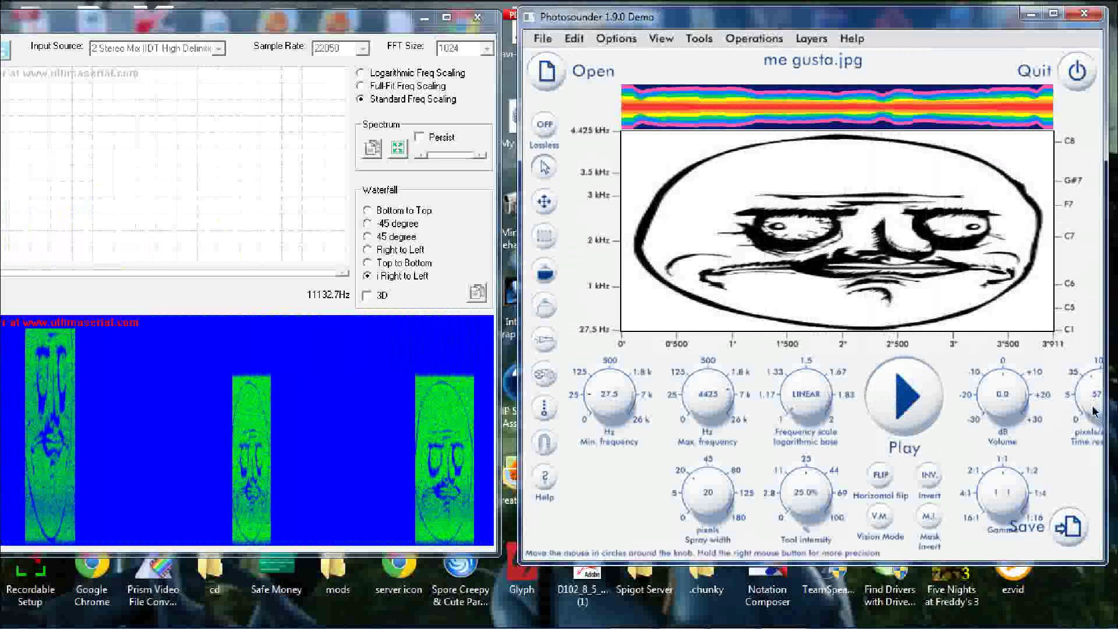
left_click_drag(1093, 403, 1094, 408)
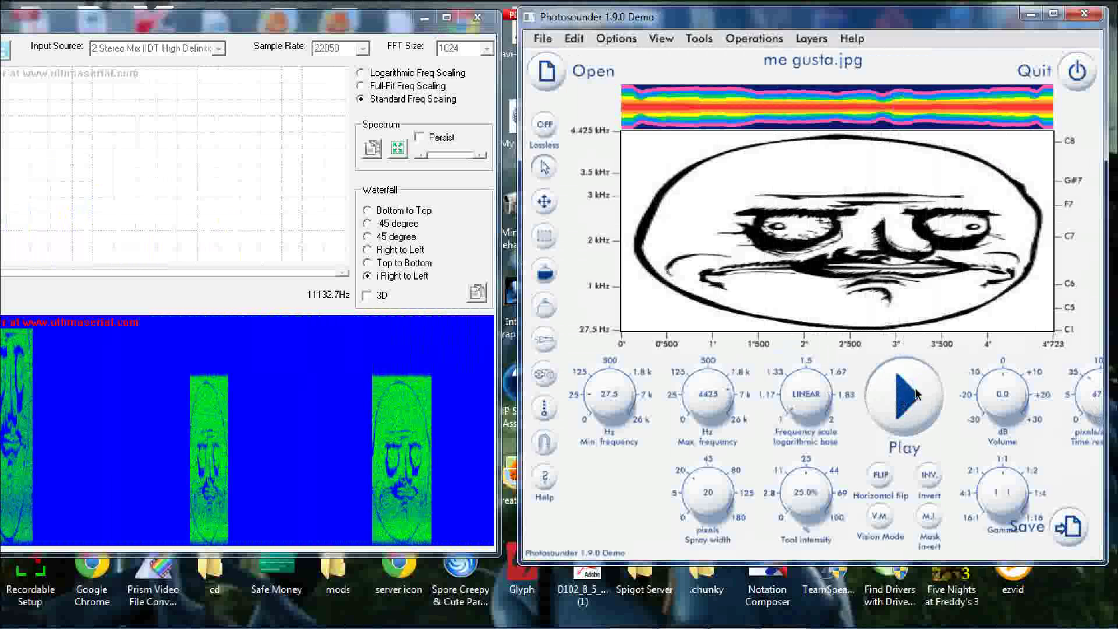
Play the 4.7-second me gusta sound into UltimaSound II's waterfall, then move the analyser left
left_click(903, 396)
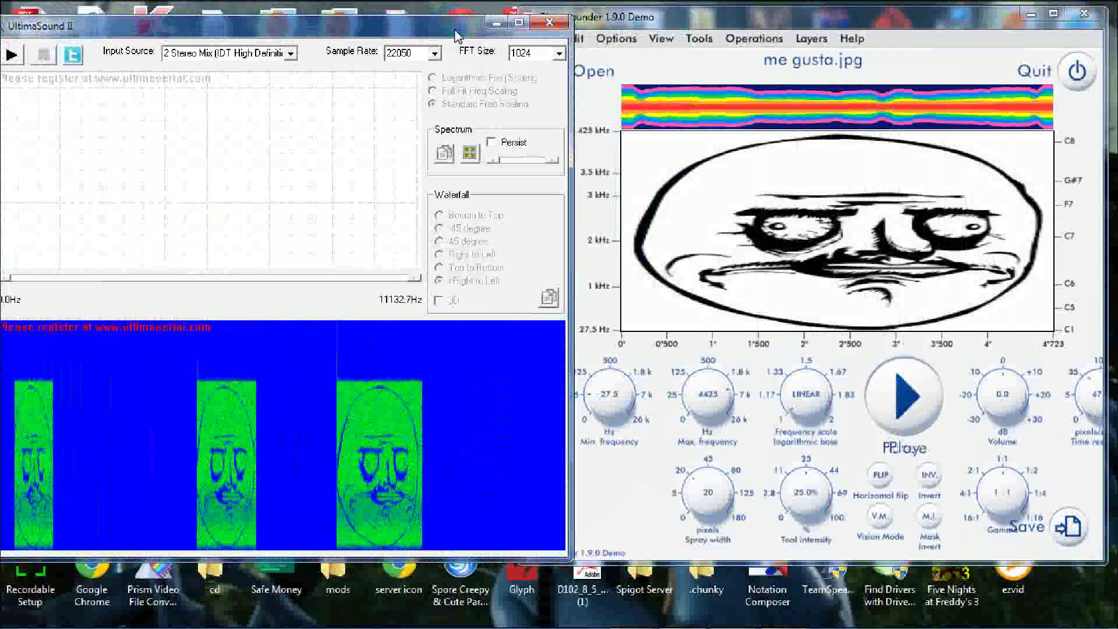
left_click_drag(456, 30, 385, 32)
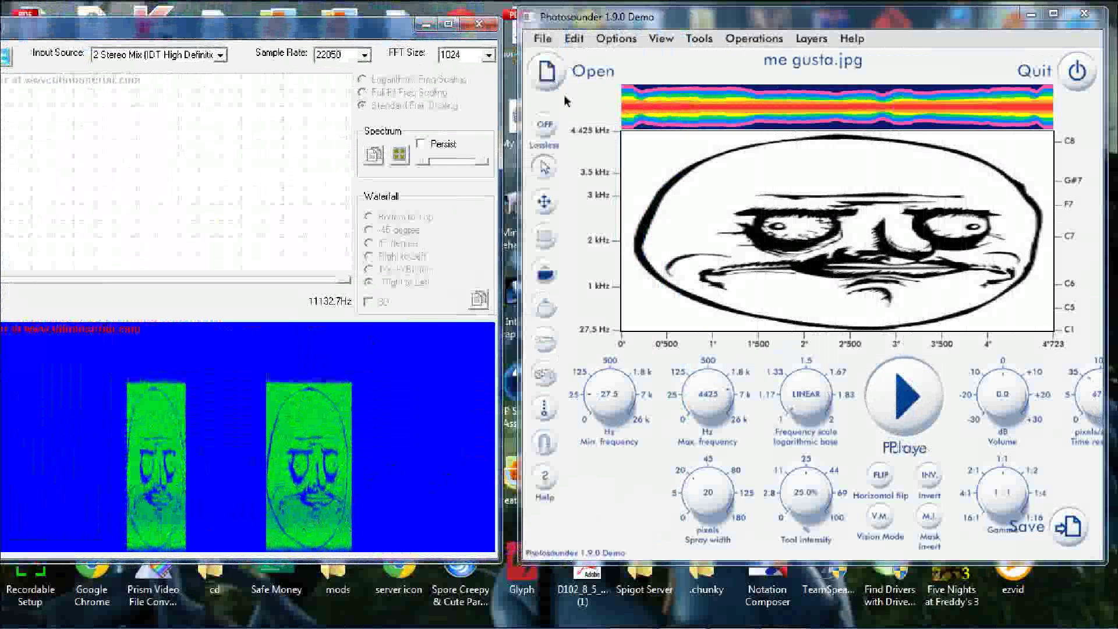
Open KeepCalmAndWatchTEAgaming2154.jpg, declining to save the me gusta changes
left_click(557, 85)
left_click(663, 378)
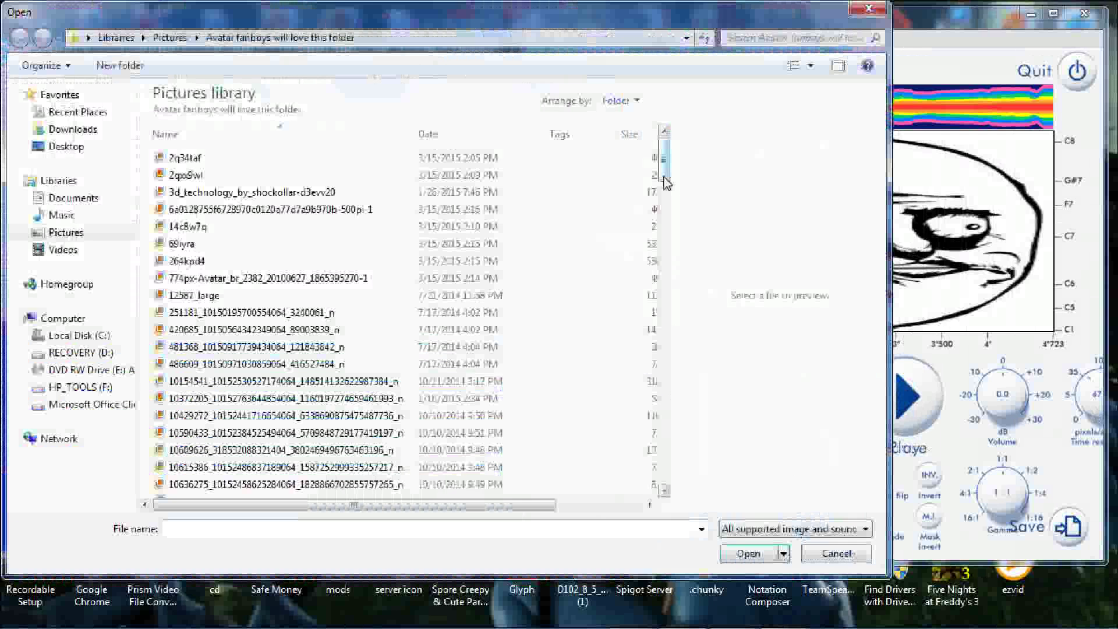
left_click_drag(664, 155, 667, 333)
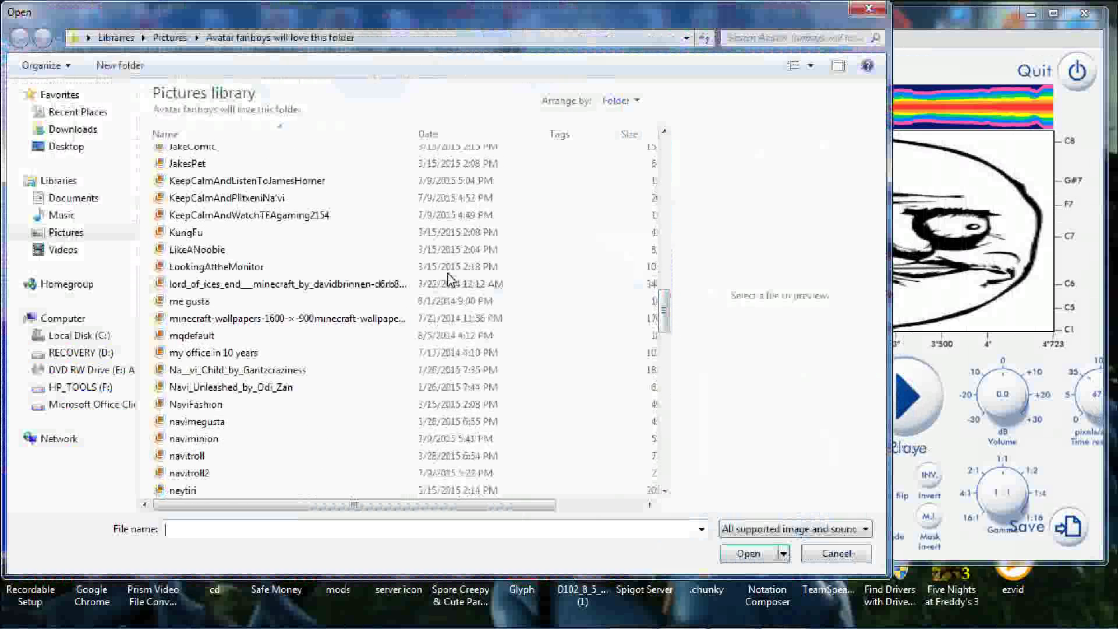
left_click(426, 218)
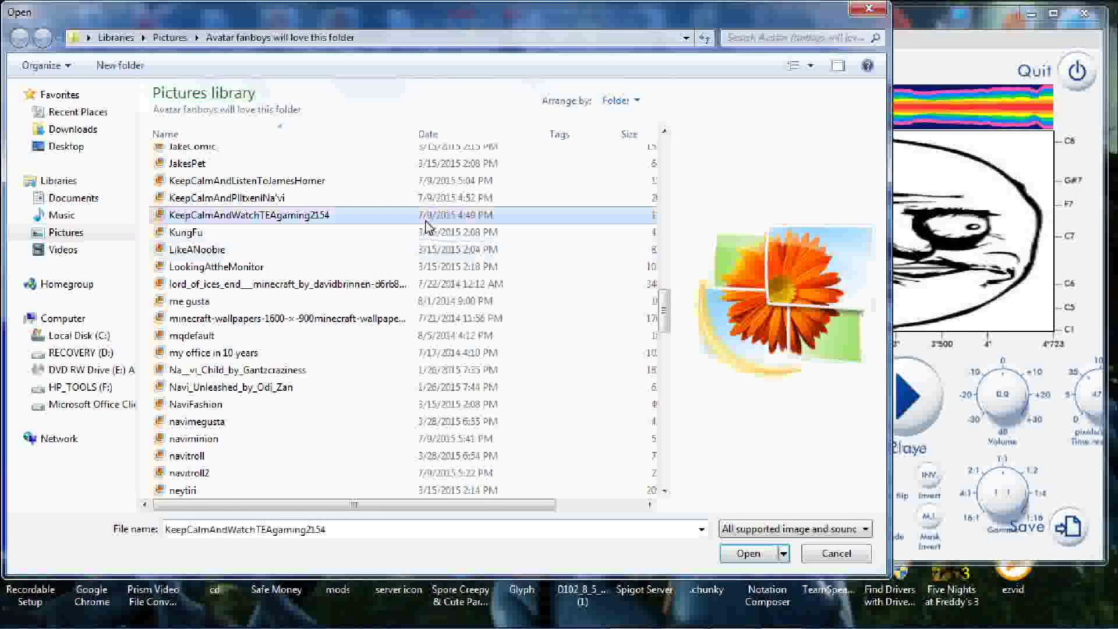
left_click(742, 552)
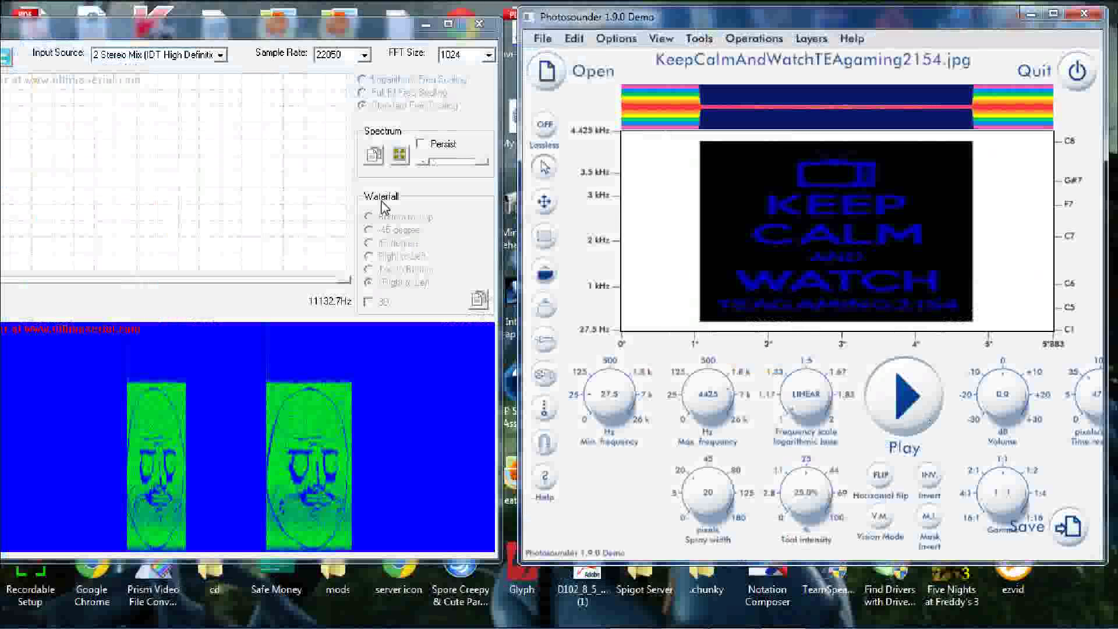
Bring UltimaSound II forward and play the Keep Calm image twice
left_click_drag(79, 40, 118, 34)
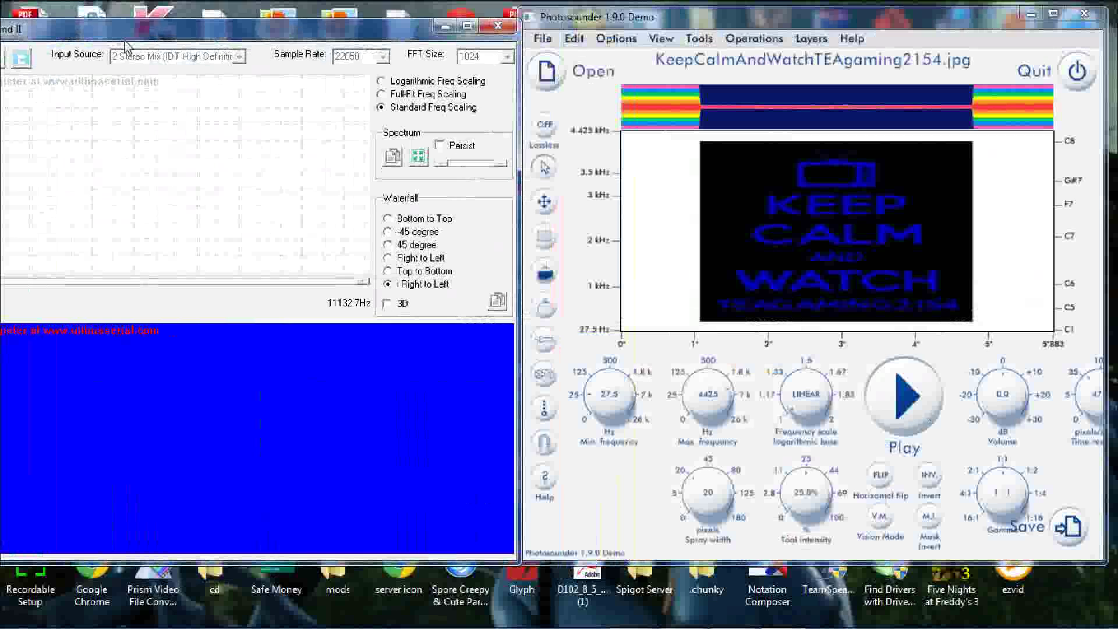
left_click(896, 406)
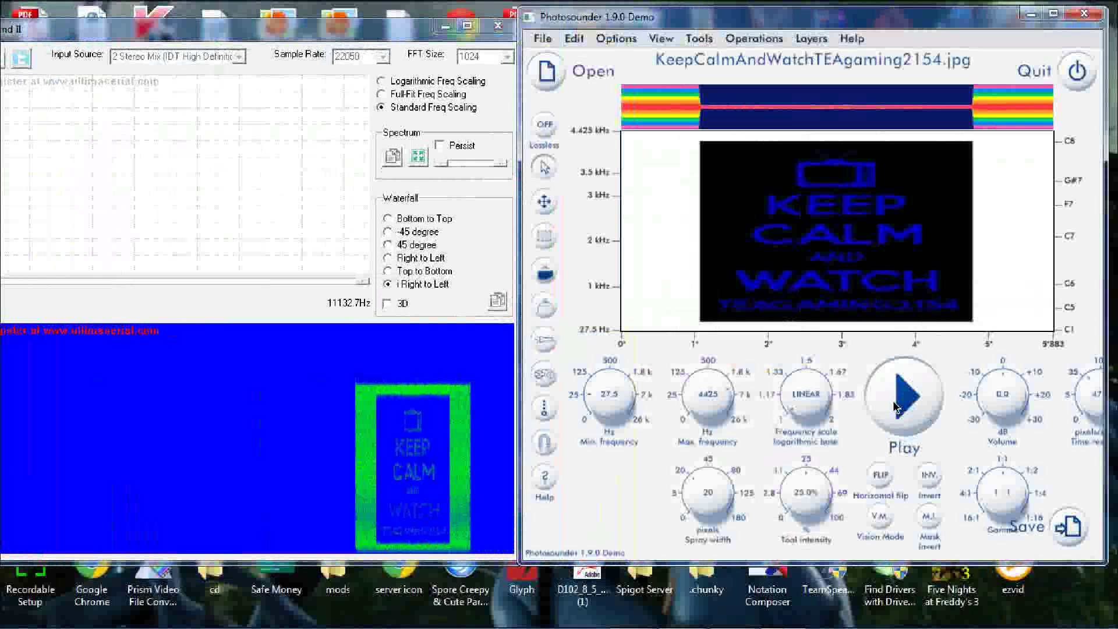
left_click(904, 405)
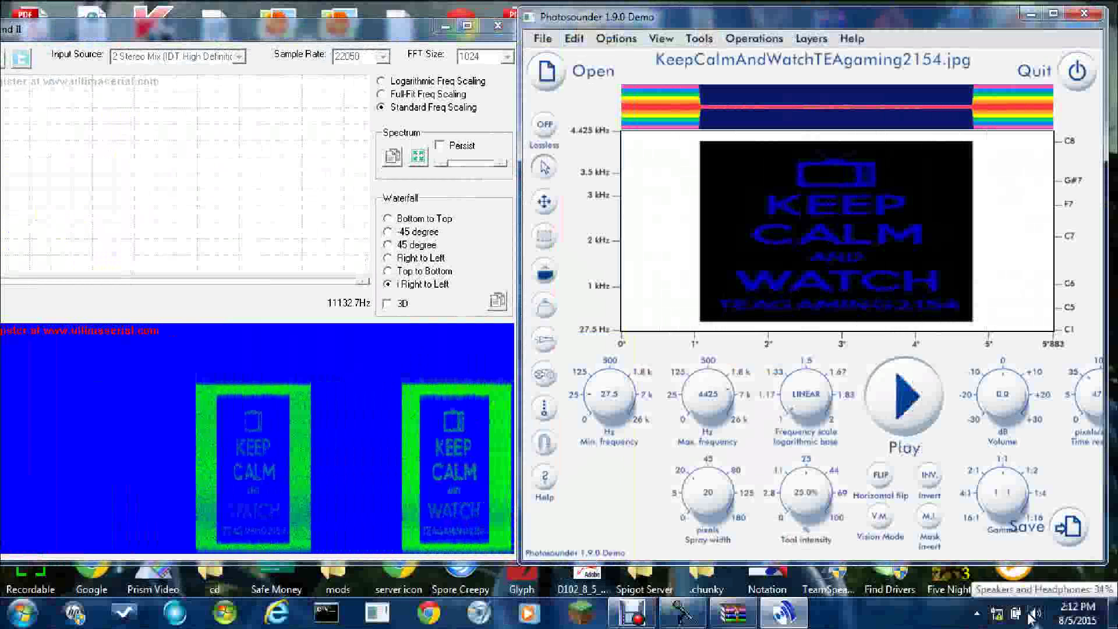
Raise the Windows system volume and replay the Keep Calm sound louder, then stop it
left_click(1035, 615)
left_click_drag(1027, 467, 1025, 441)
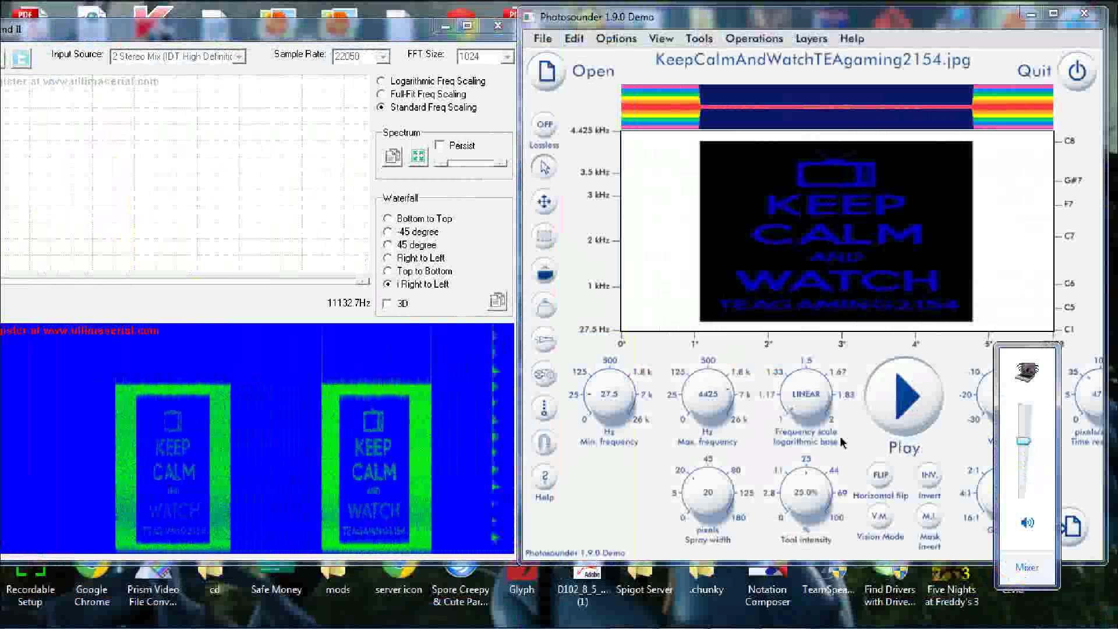
left_click(917, 407)
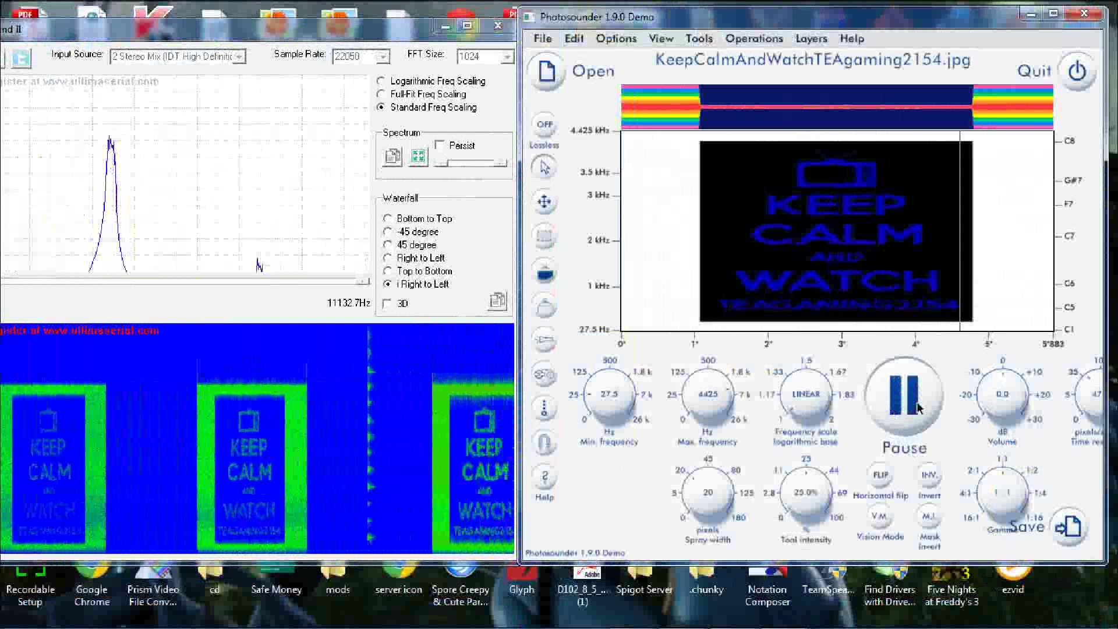
left_click(918, 408)
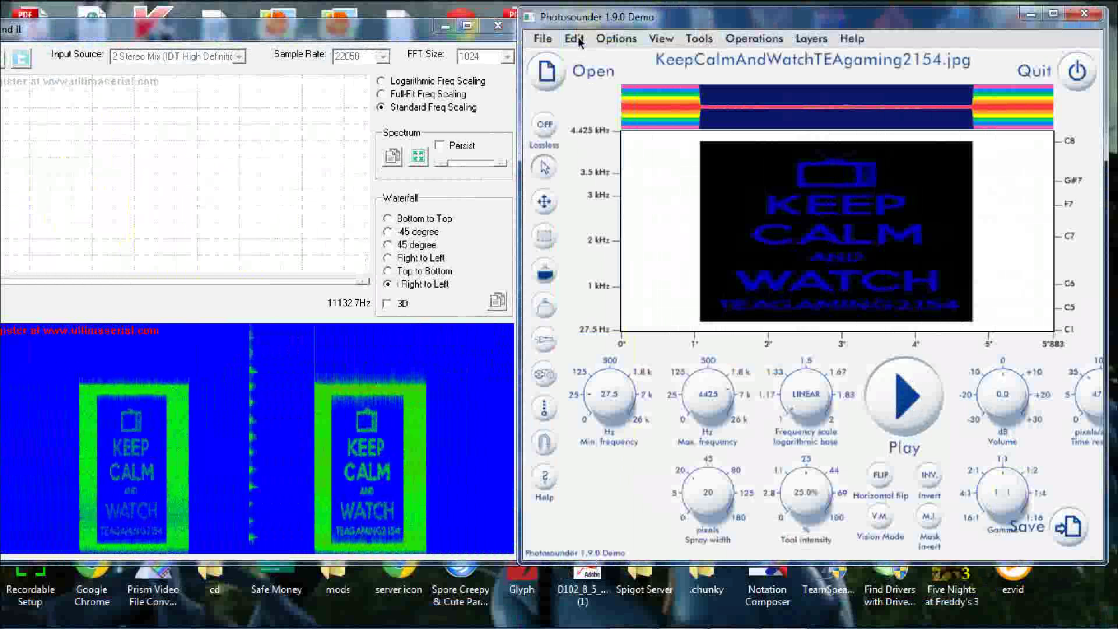
left_click(577, 68)
Decline saving the Keep Calm image and load y u no.jpg from the Open dialog
left_click(660, 379)
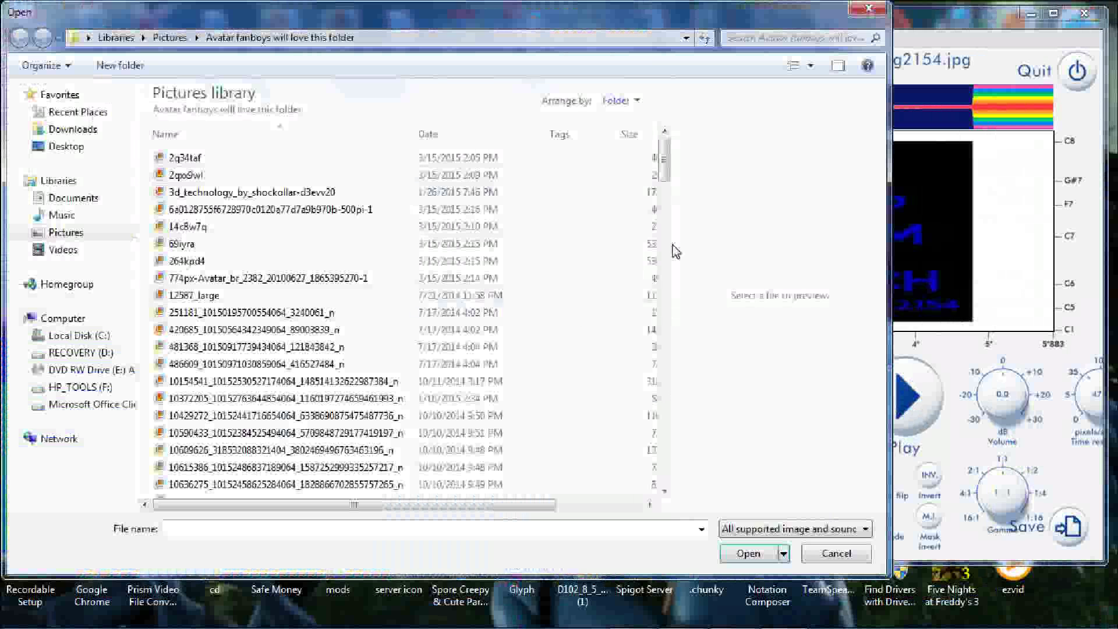
left_click_drag(667, 175, 651, 476)
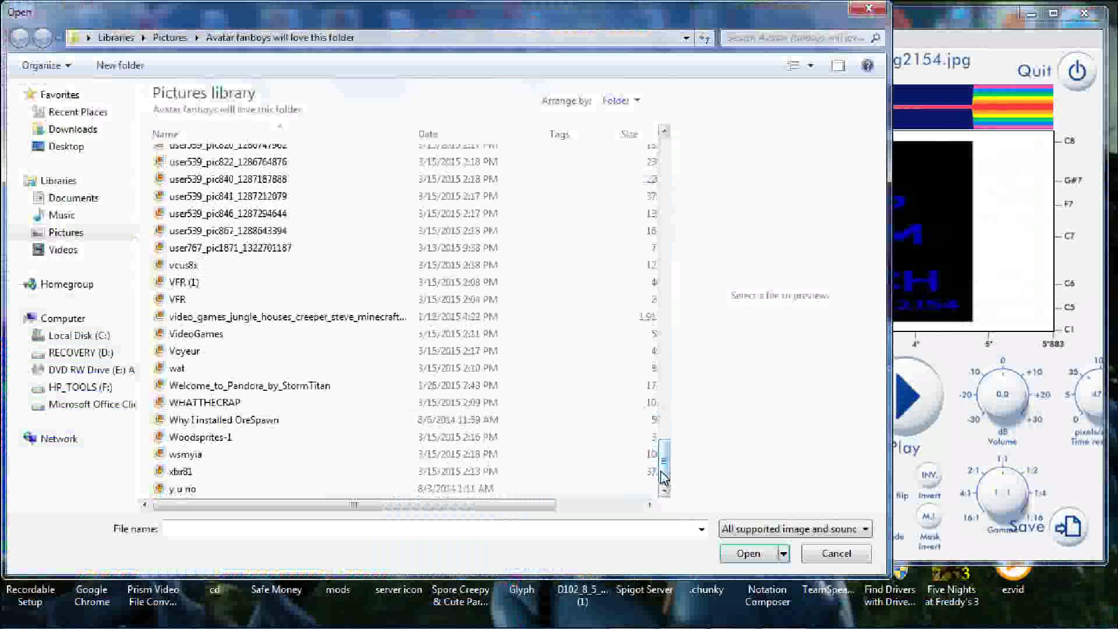
left_click_drag(663, 478, 654, 317)
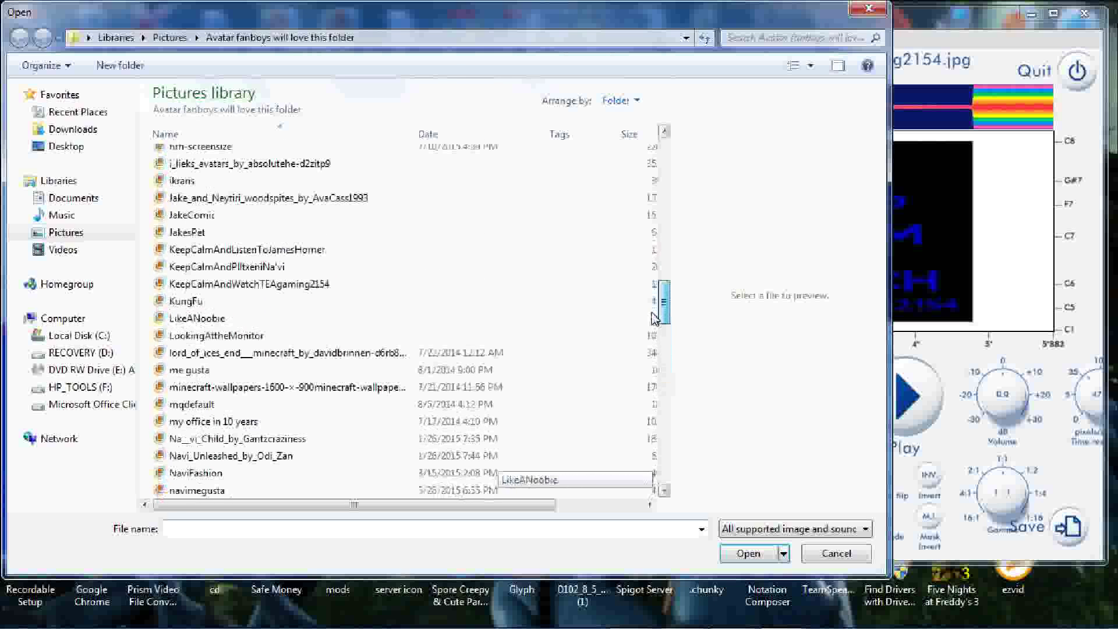
left_click_drag(654, 318, 698, 481)
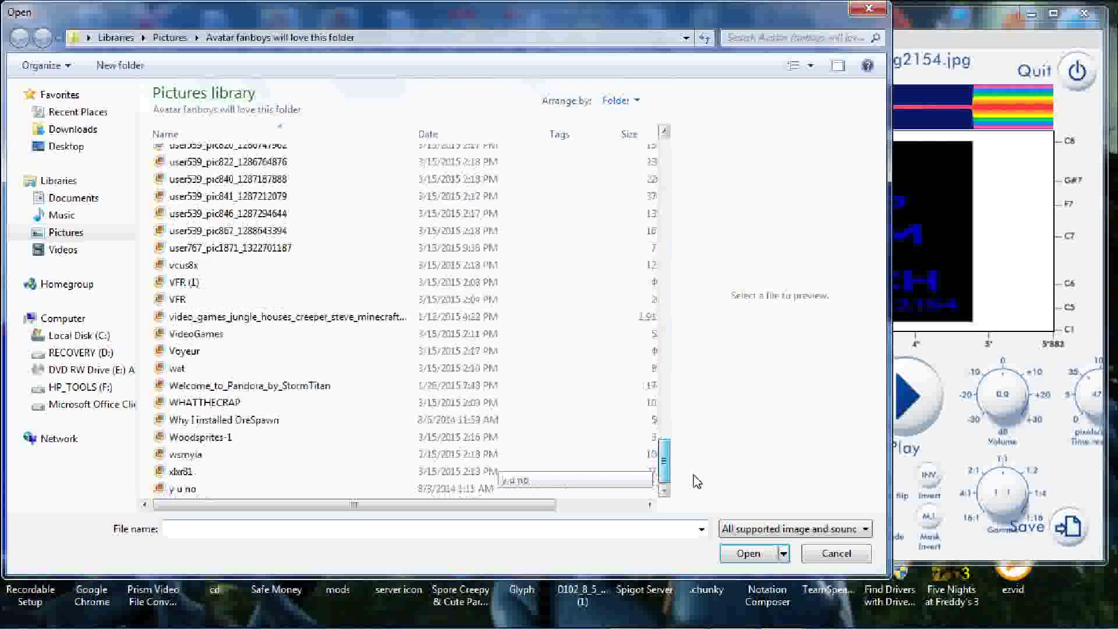
left_click(545, 489)
left_click(748, 553)
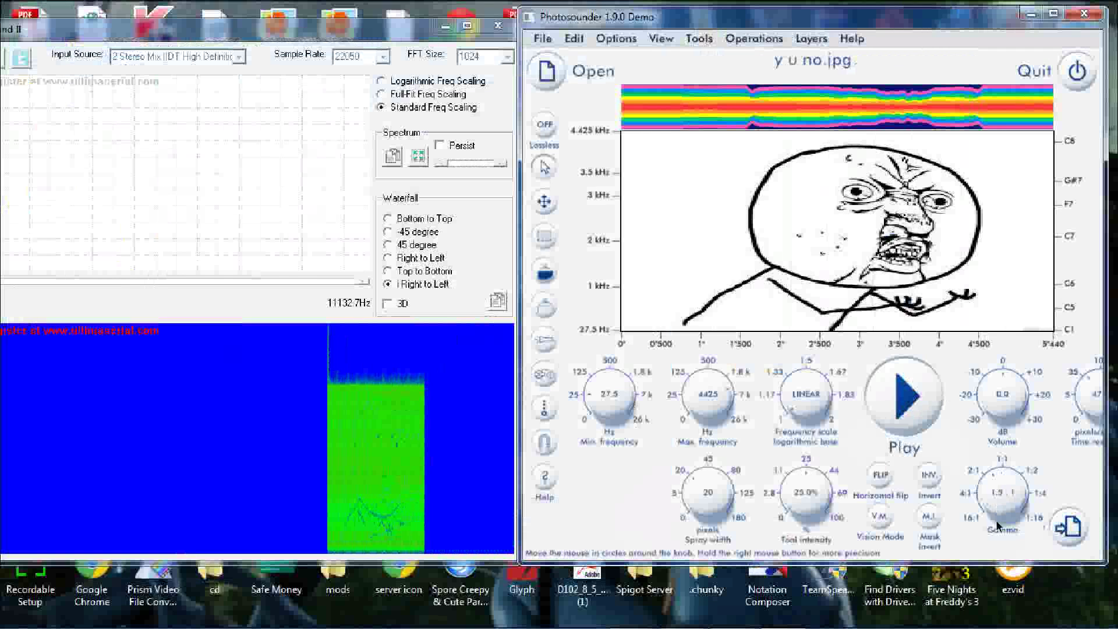
Play the y u no face twice, then raise gamma to 16:1 and replay it
left_click(912, 409)
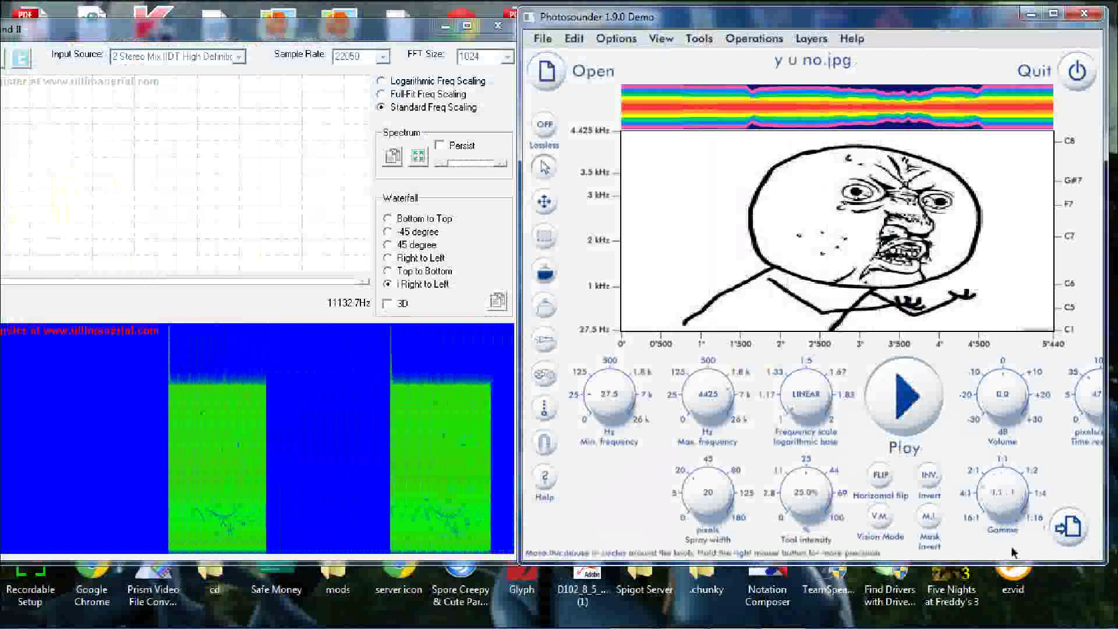
left_click(906, 395)
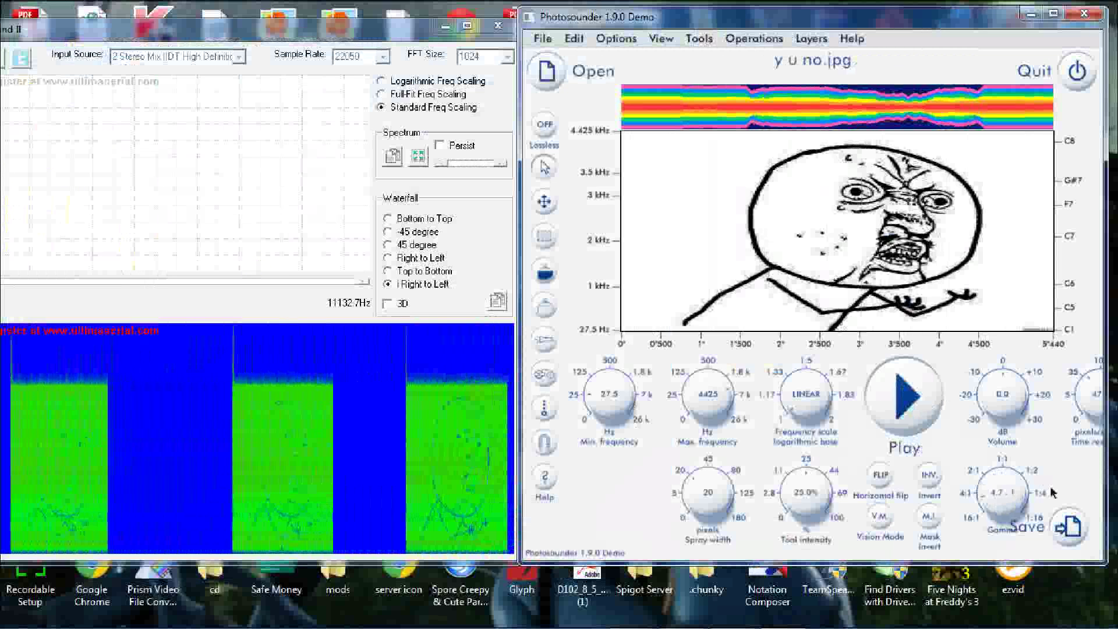
left_click_drag(1012, 507, 984, 519)
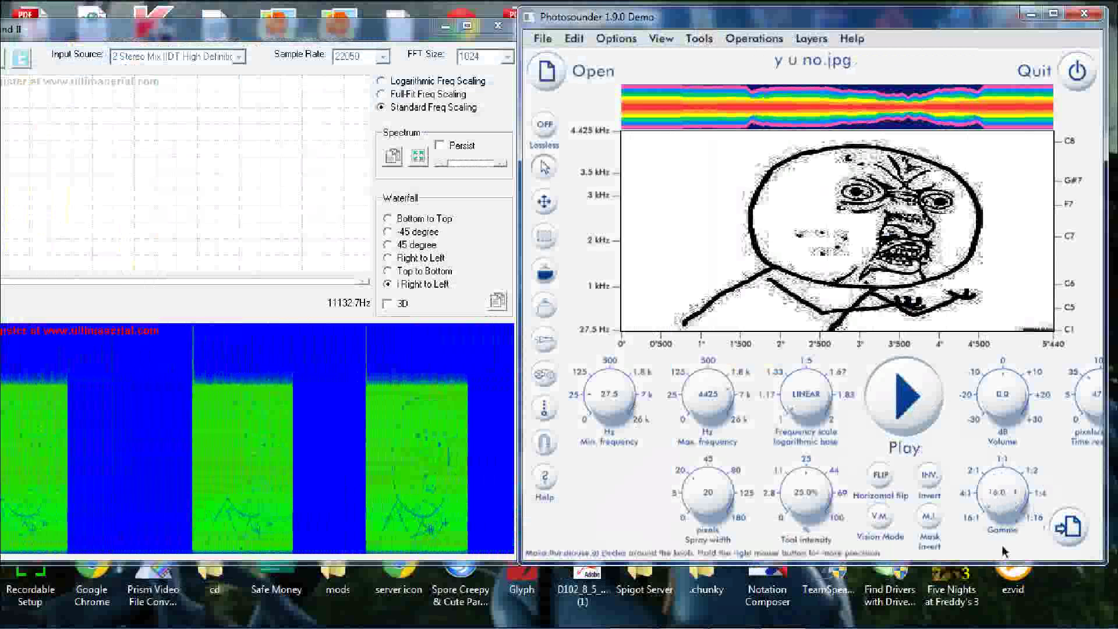
left_click(906, 397)
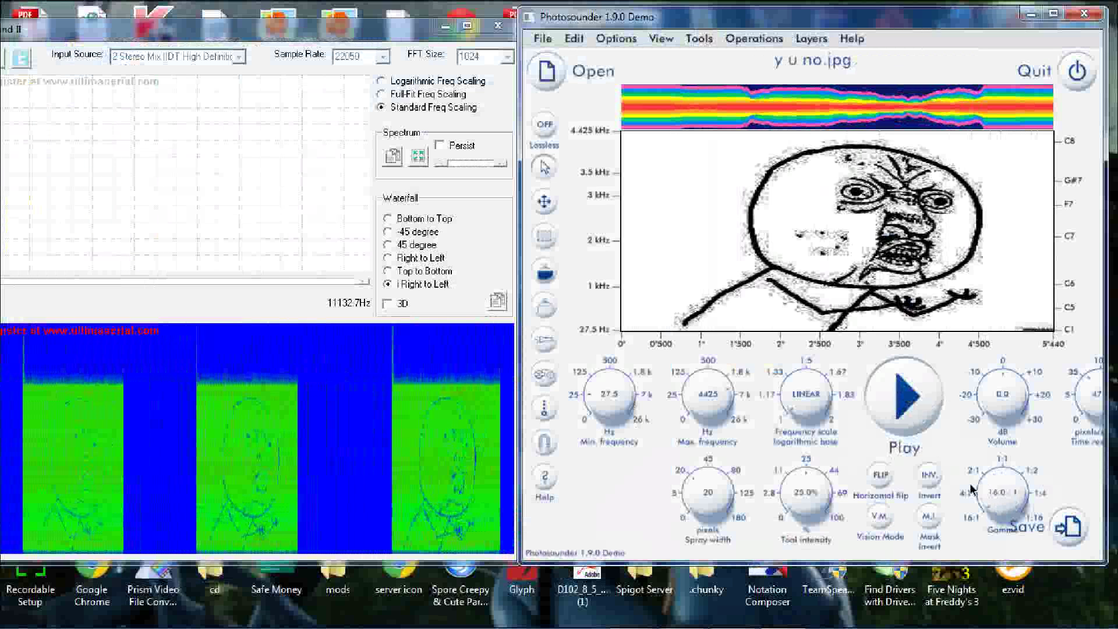
Retune gamma to reduce speckle, replay, then thicken and darken the face's lines
left_click_drag(1002, 493, 994, 225)
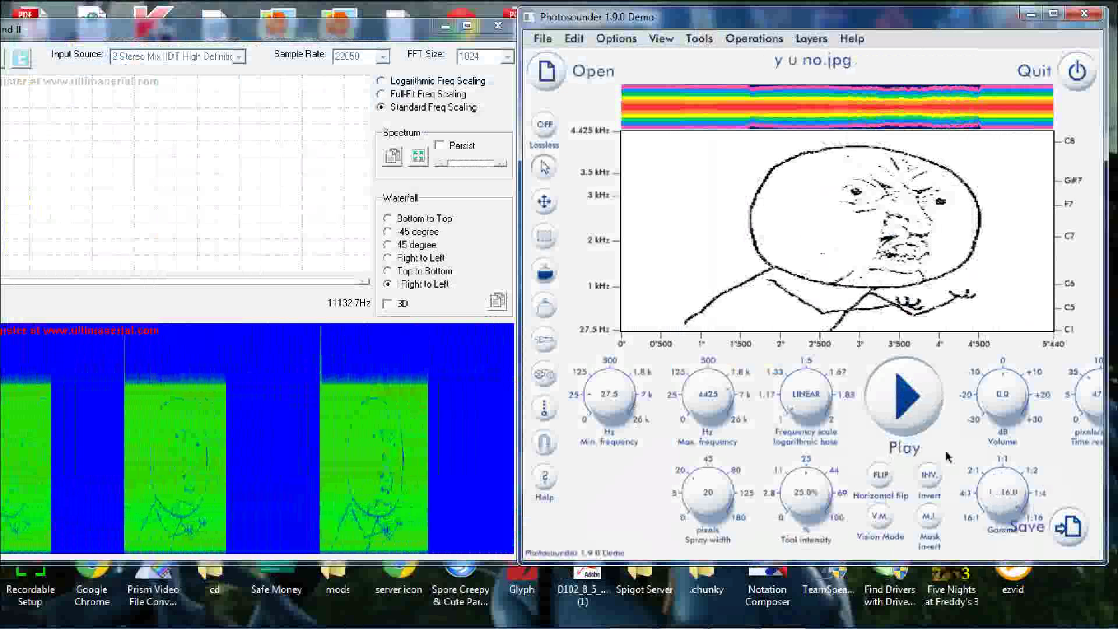
left_click(897, 394)
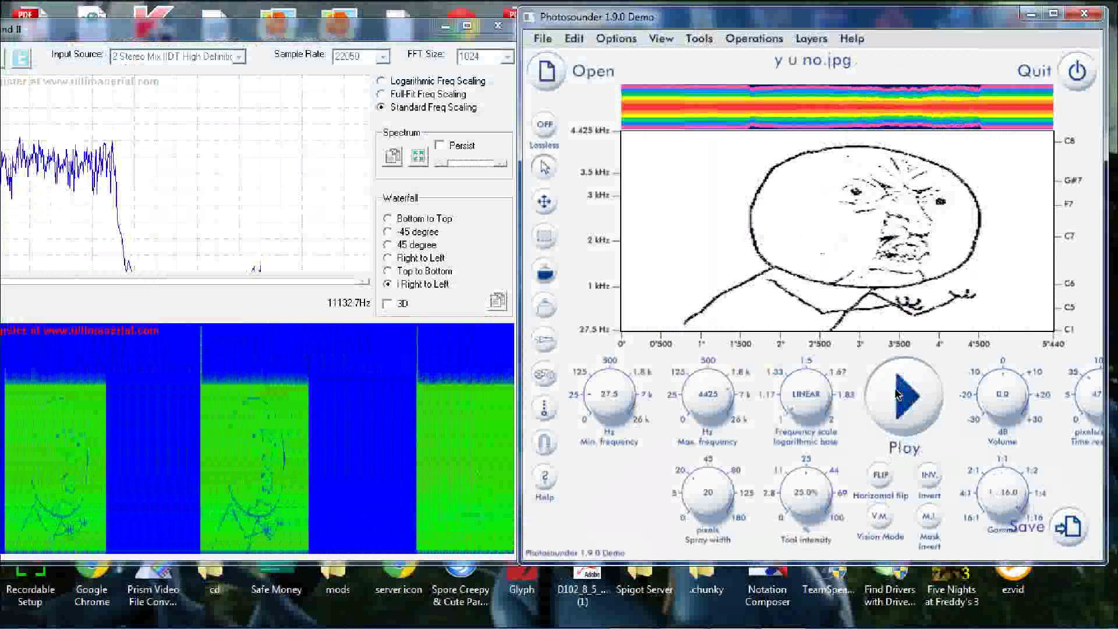
left_click_drag(1014, 492, 1003, 350)
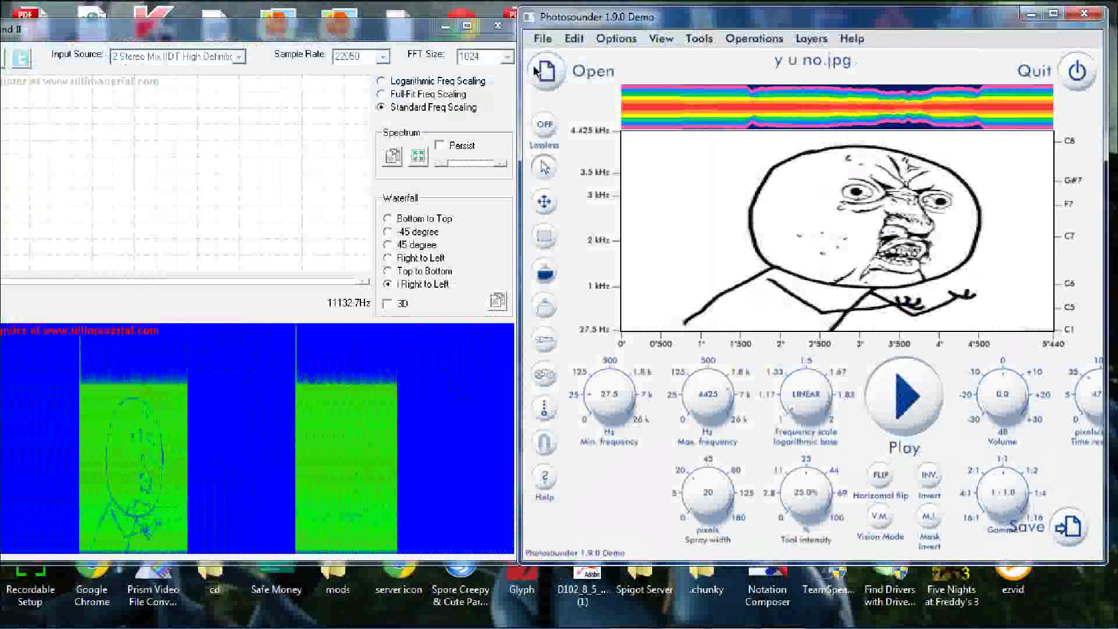
Discard the y u no project unsaved and open trollface.jpg from the Pictures library
key("alt+F4")
left_click(643, 389)
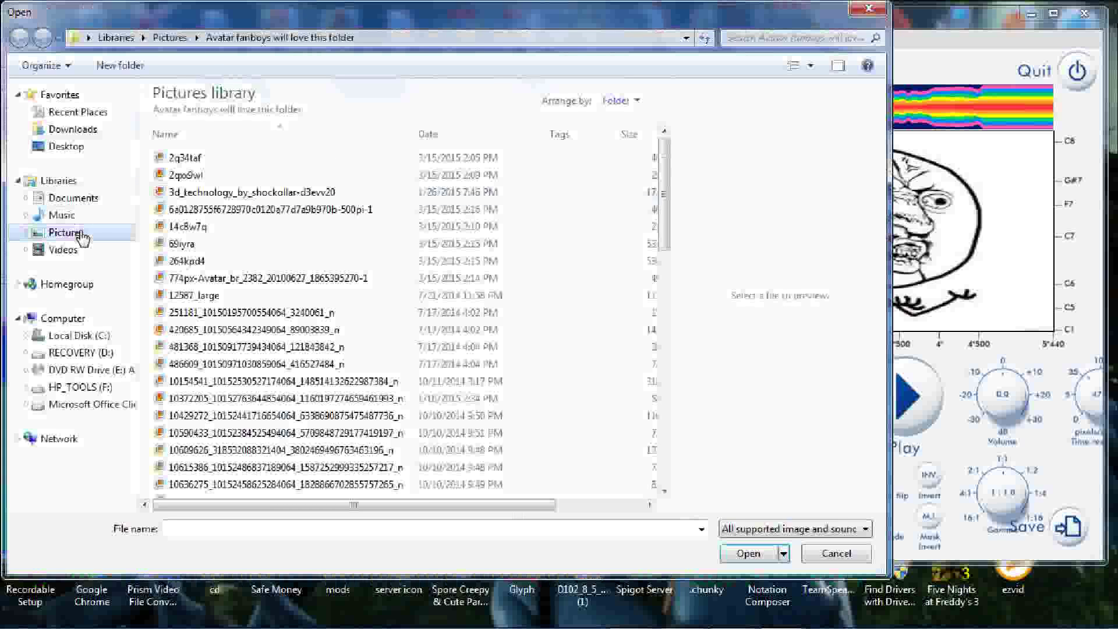
left_click(65, 233)
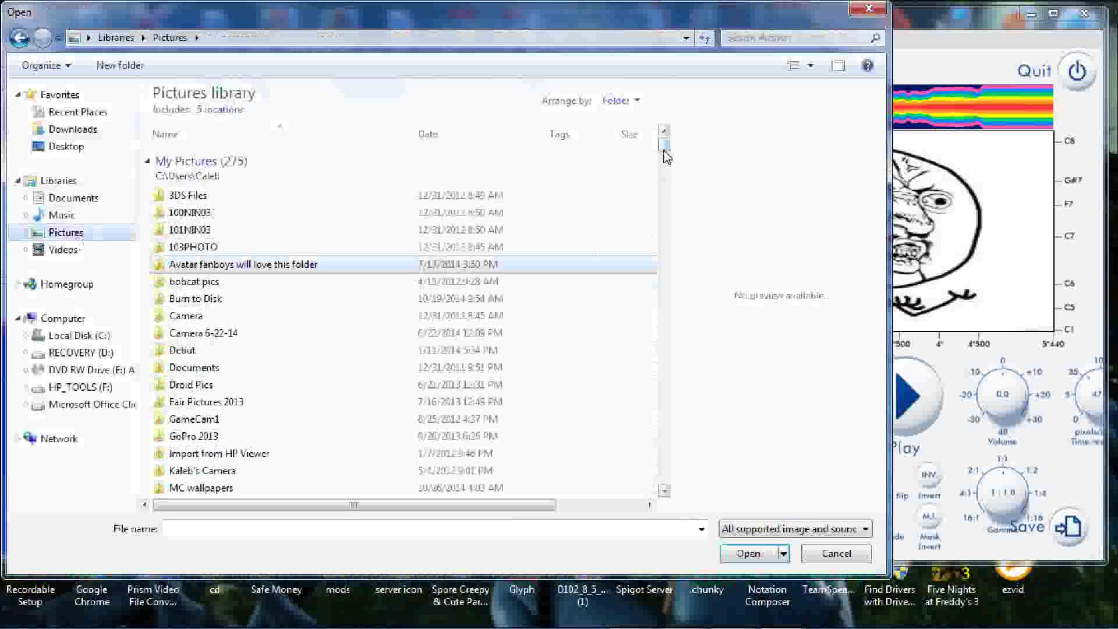
left_click_drag(666, 155, 663, 357)
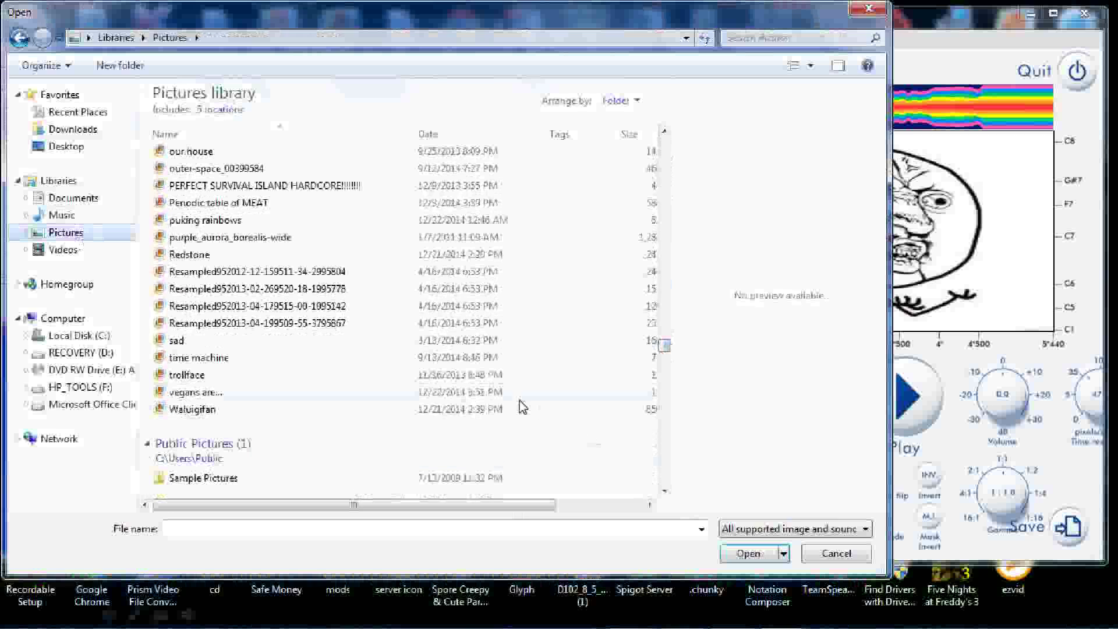
left_click(482, 378)
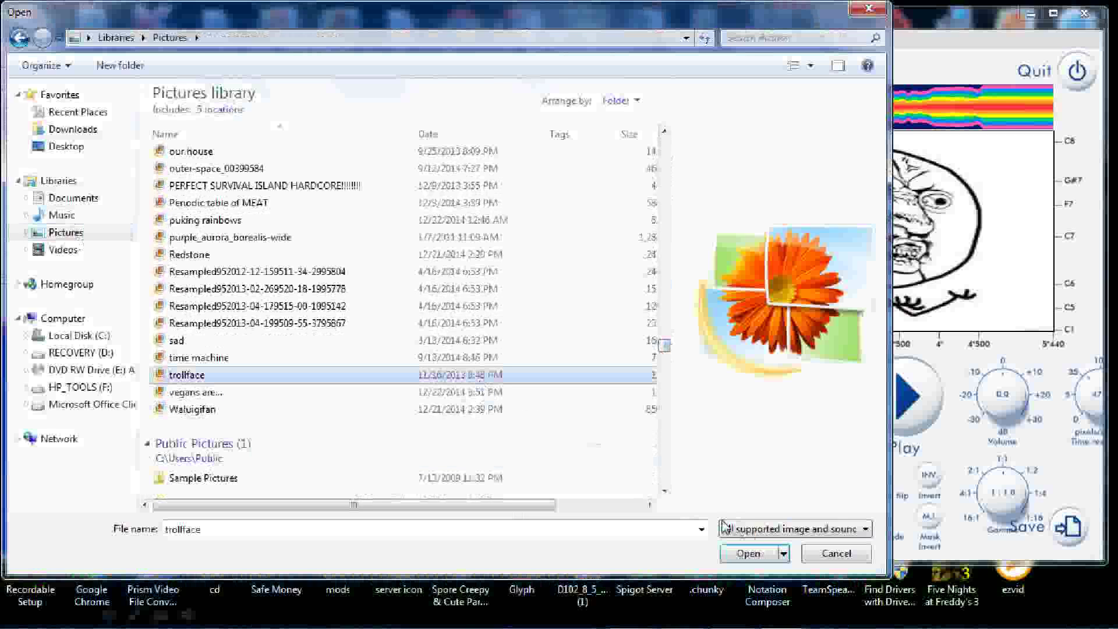
left_click(739, 552)
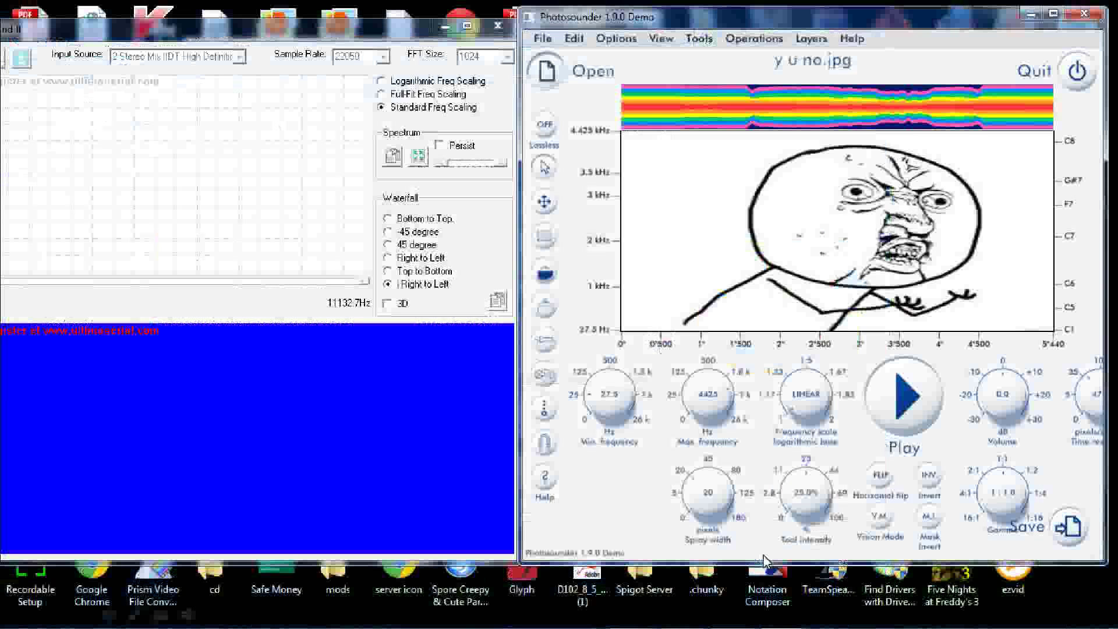
Play trollface.jpg, stretch it to about 8.9 seconds (Time resolution ~27), and replay
left_click(897, 398)
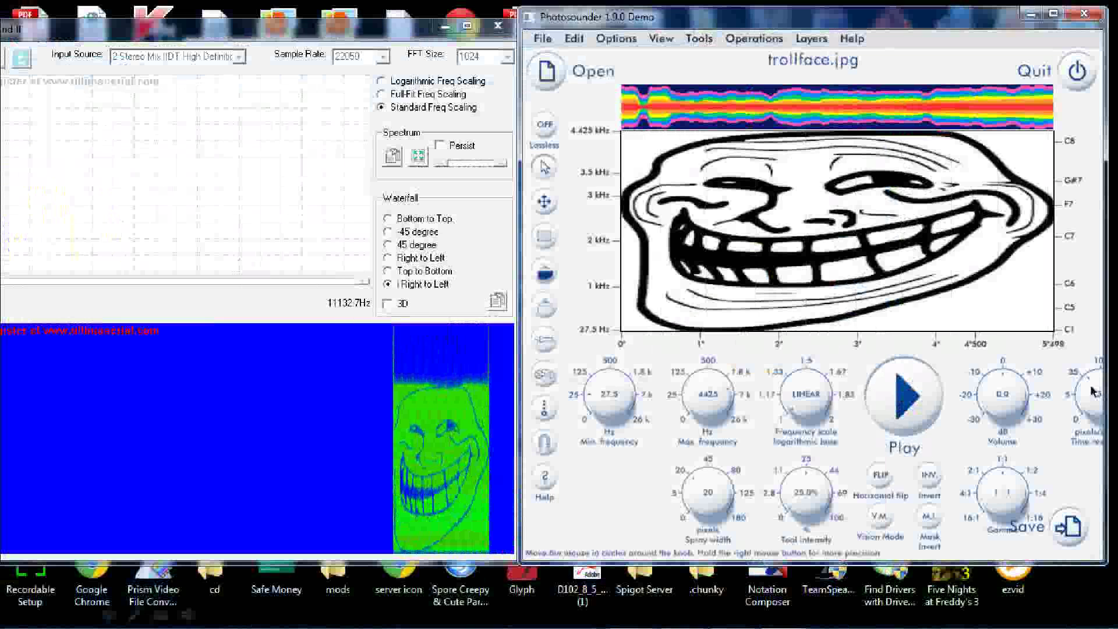
left_click_drag(1093, 392, 924, 387)
left_click(922, 387)
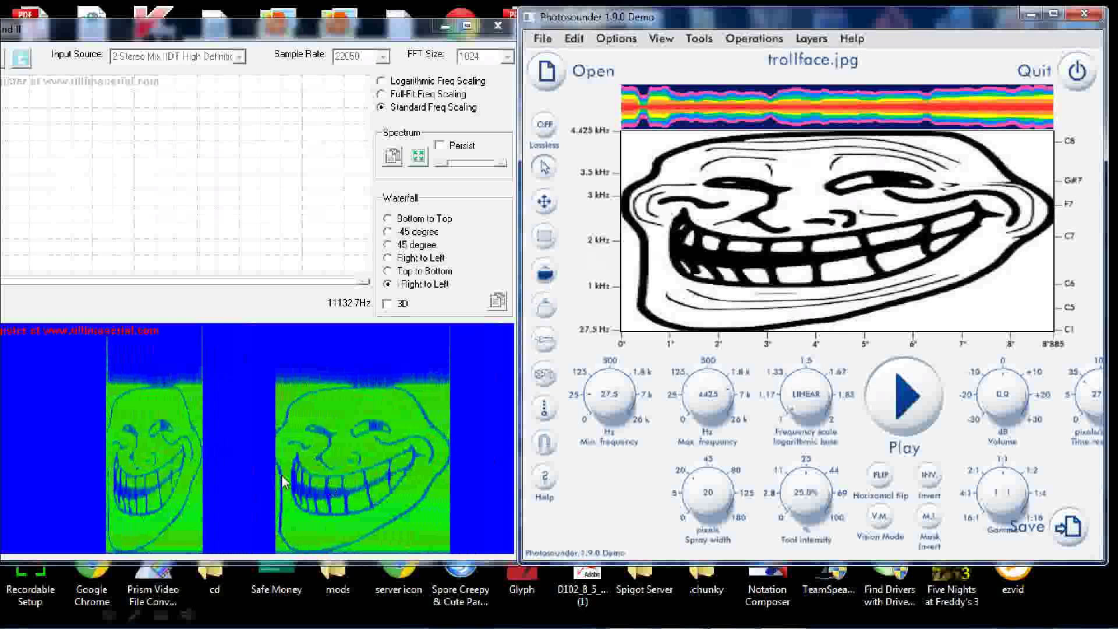
Discard the trollface project unsaved and open First_Herobrine_Sighting.png
key("alt+F4")
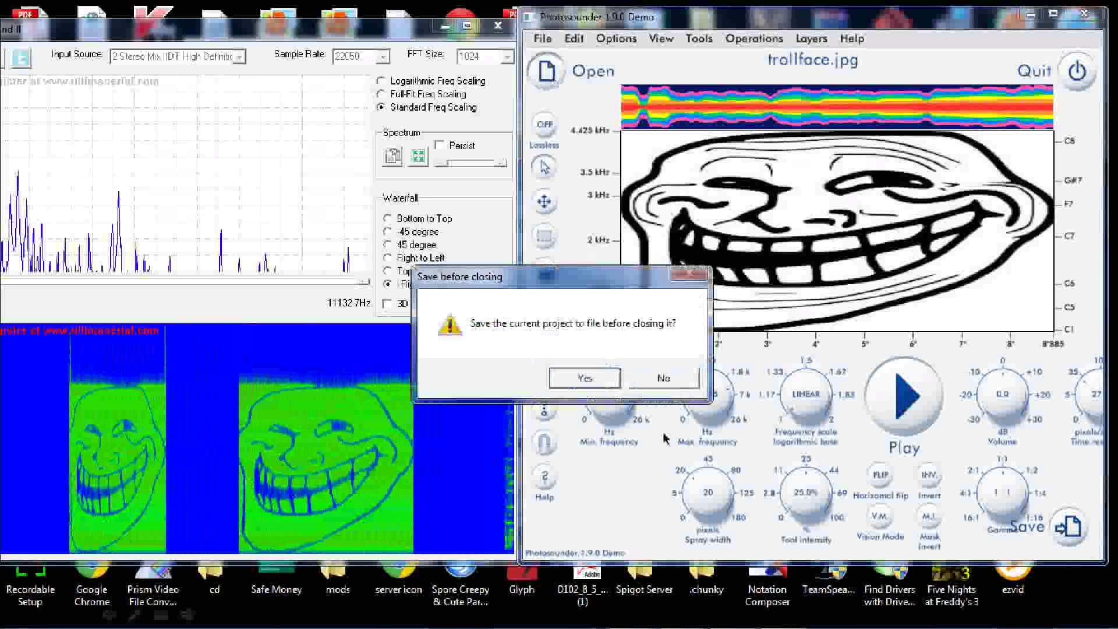
left_click(663, 378)
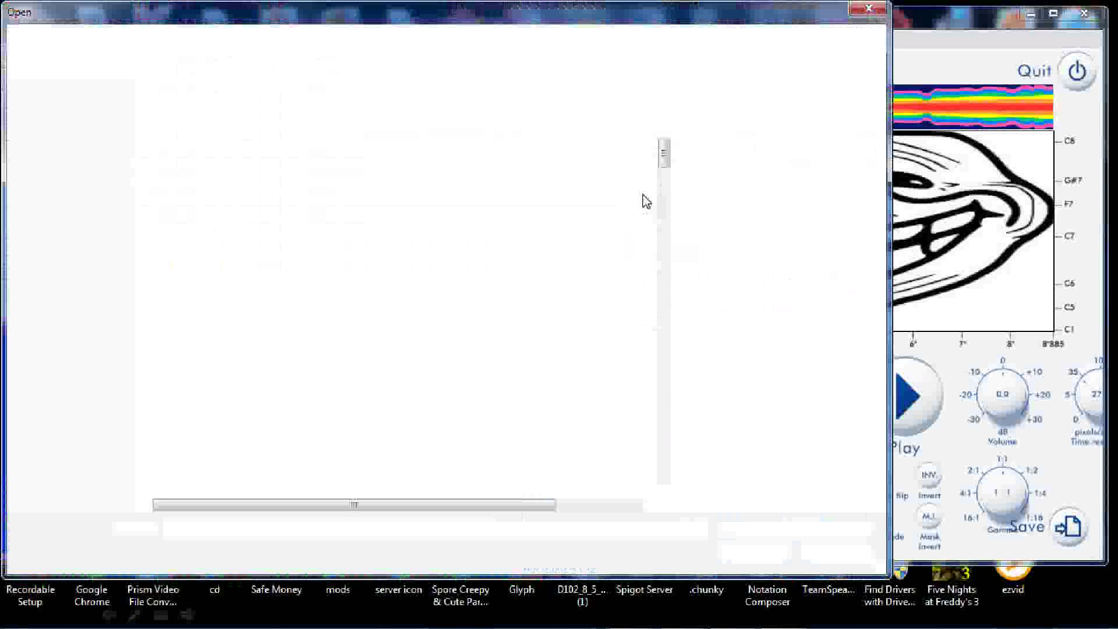
mouse_move(664, 152)
left_mouse_down()
mouse_move(670, 323)
mouse_move(646, 320)
left_mouse_up()
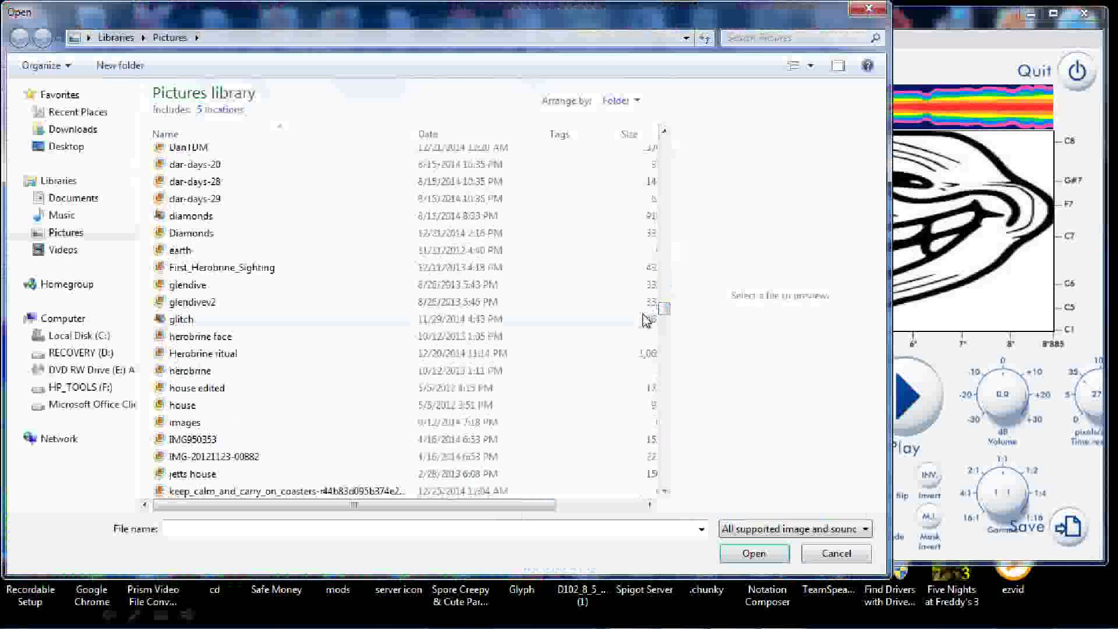
left_click(469, 272)
left_click(749, 560)
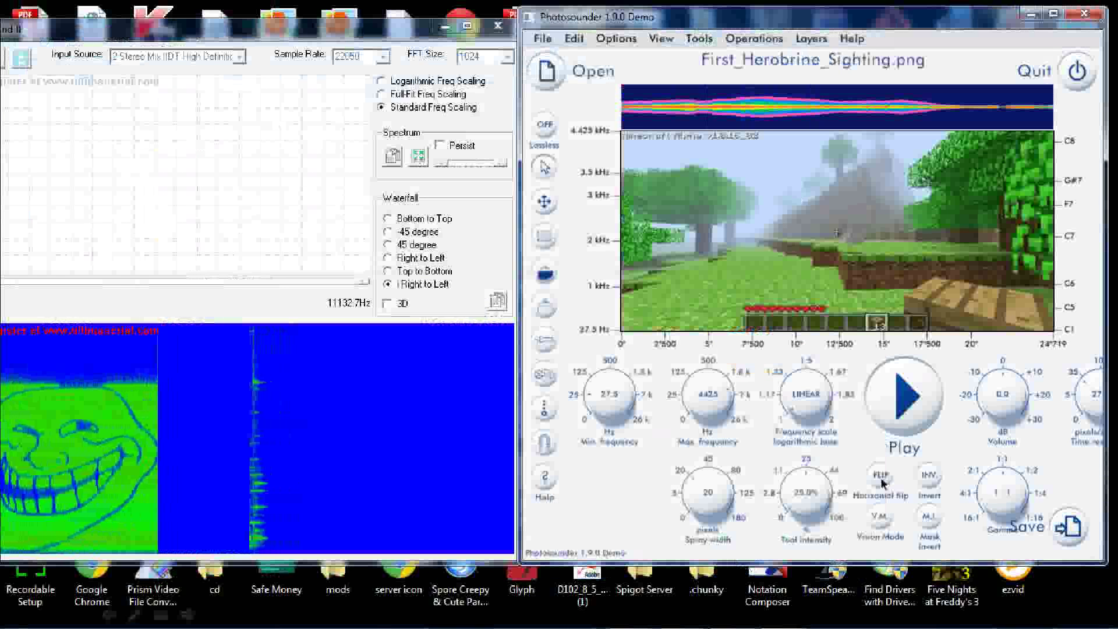
Play the Herobrine screenshot, shorten it to about 10.4 seconds (Time resolution 27→66), and replay
left_click(898, 403)
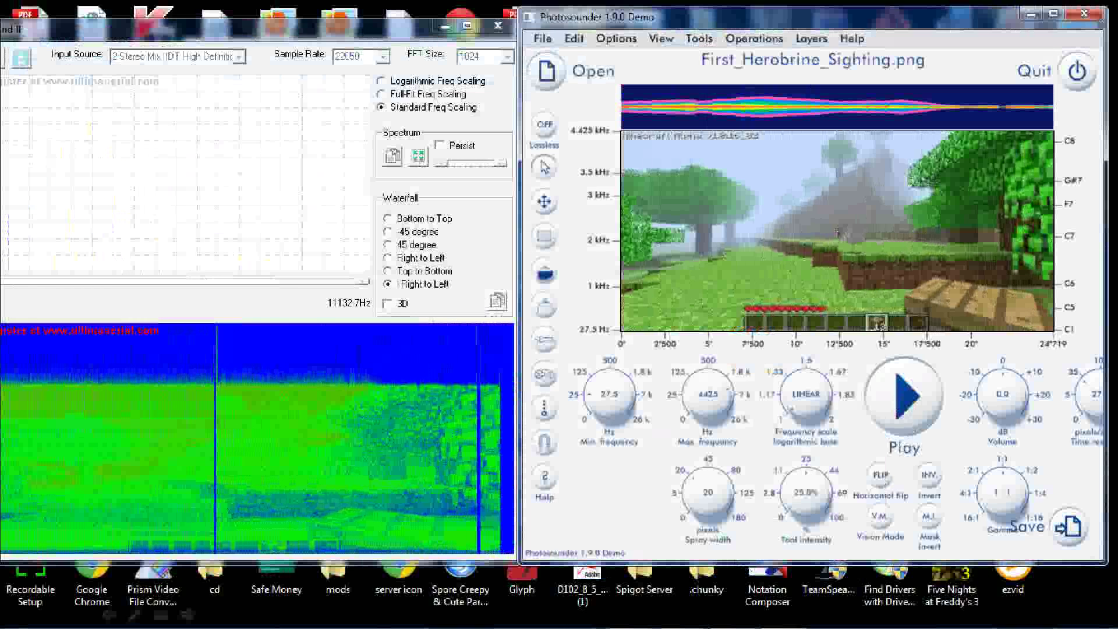
left_click_drag(1092, 394, 900, 407)
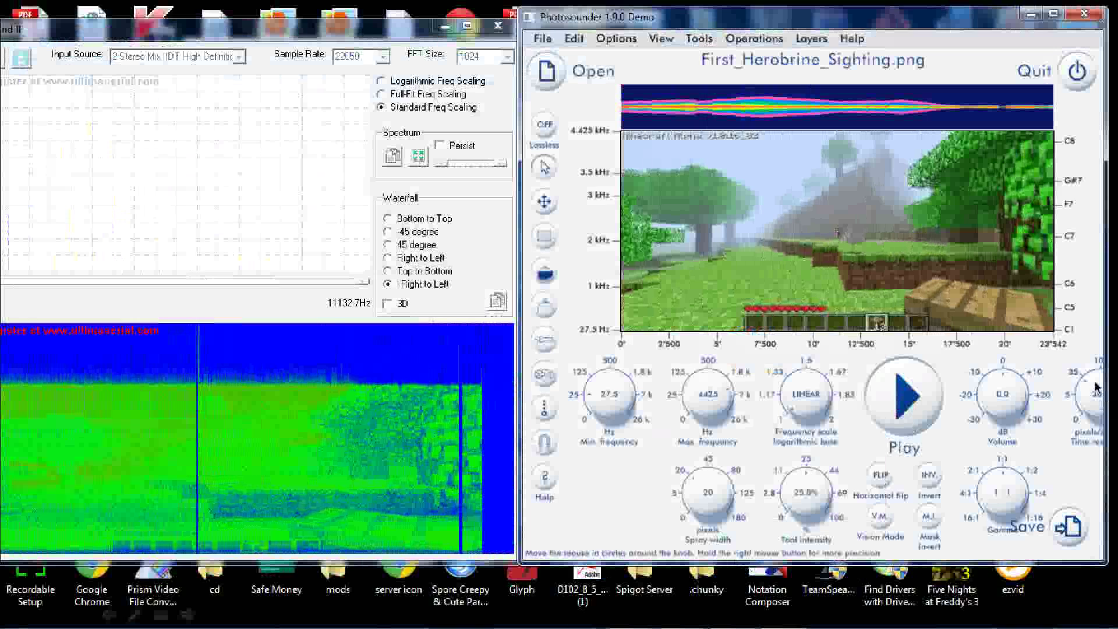
left_click(899, 408)
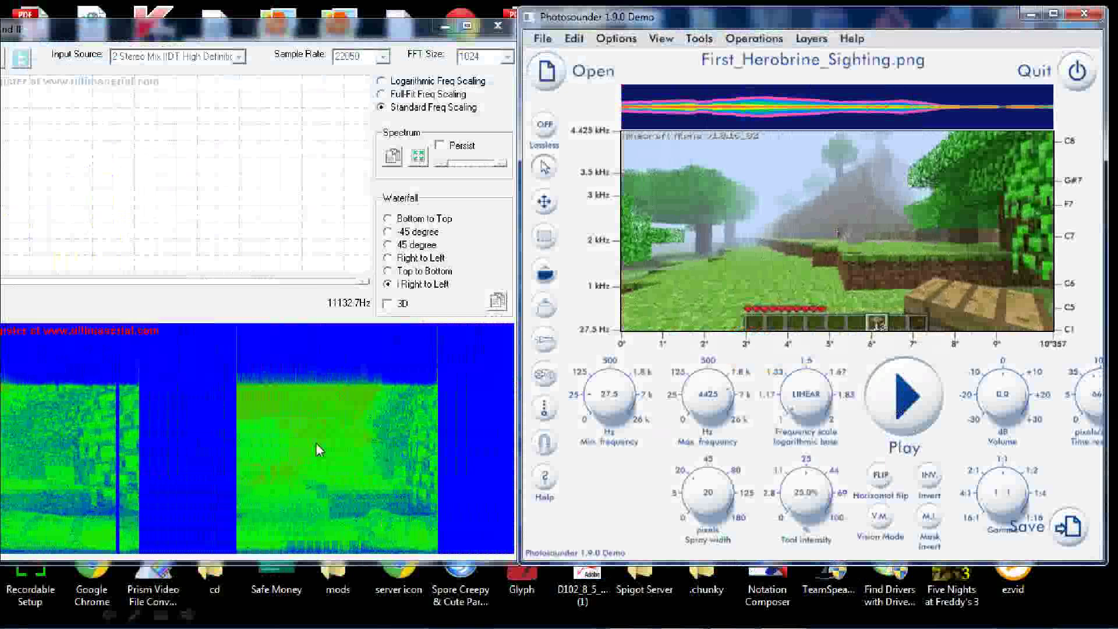
Discard the Herobrine project unsaved and open Periodic table of MEAT.png
key("ctrl+o")
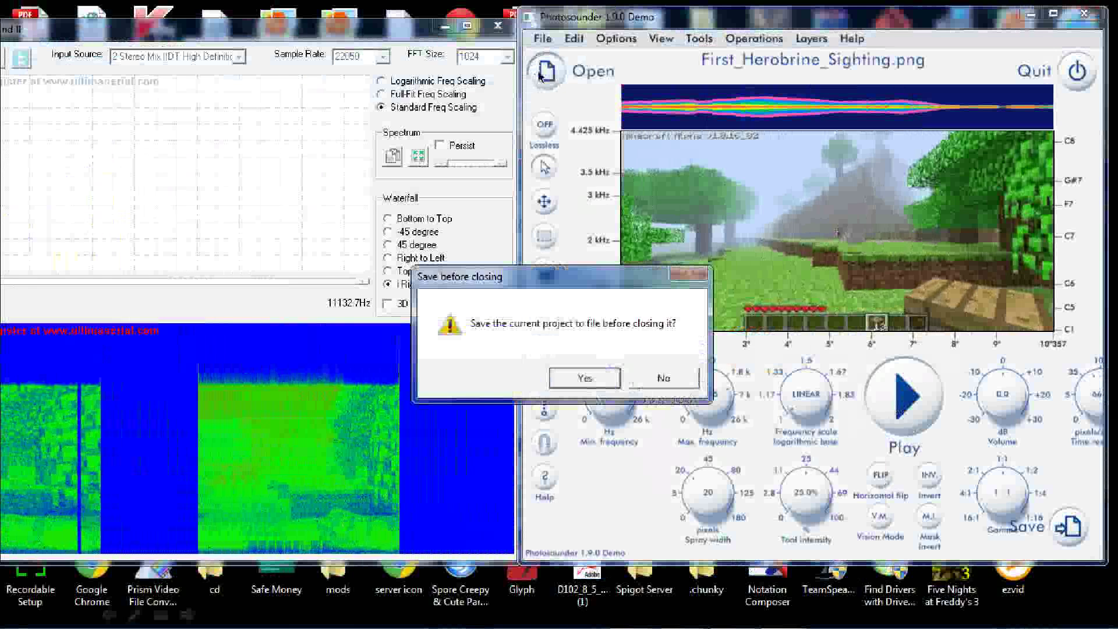
left_click(661, 375)
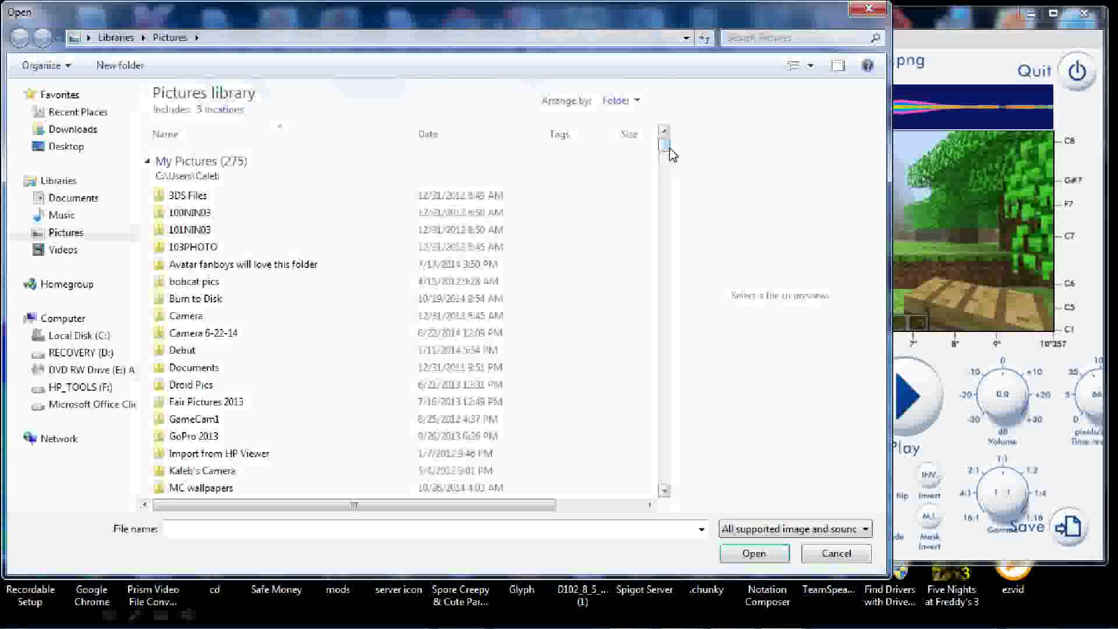
left_click_drag(670, 150, 666, 351)
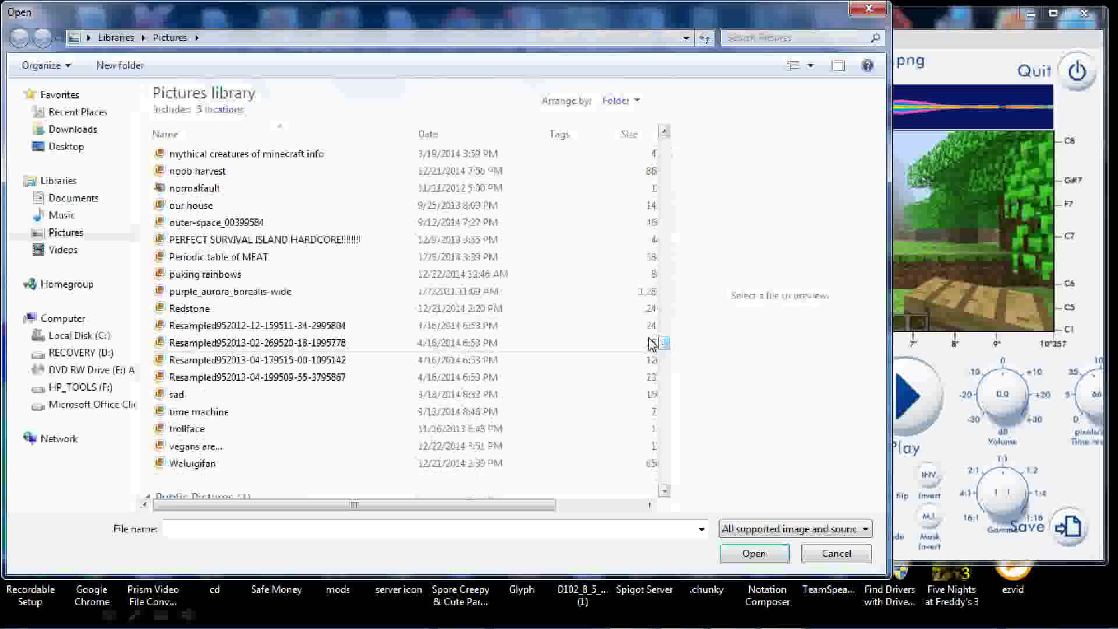
left_click(511, 263)
left_click(739, 552)
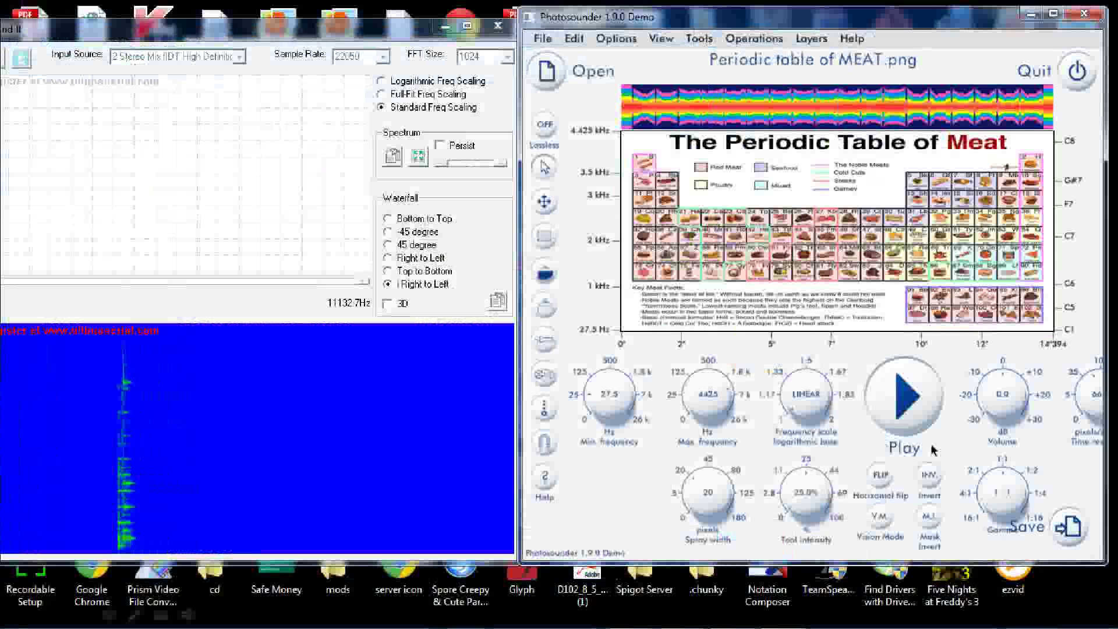
Play the Periodic table of MEAT image as sound
left_click(894, 411)
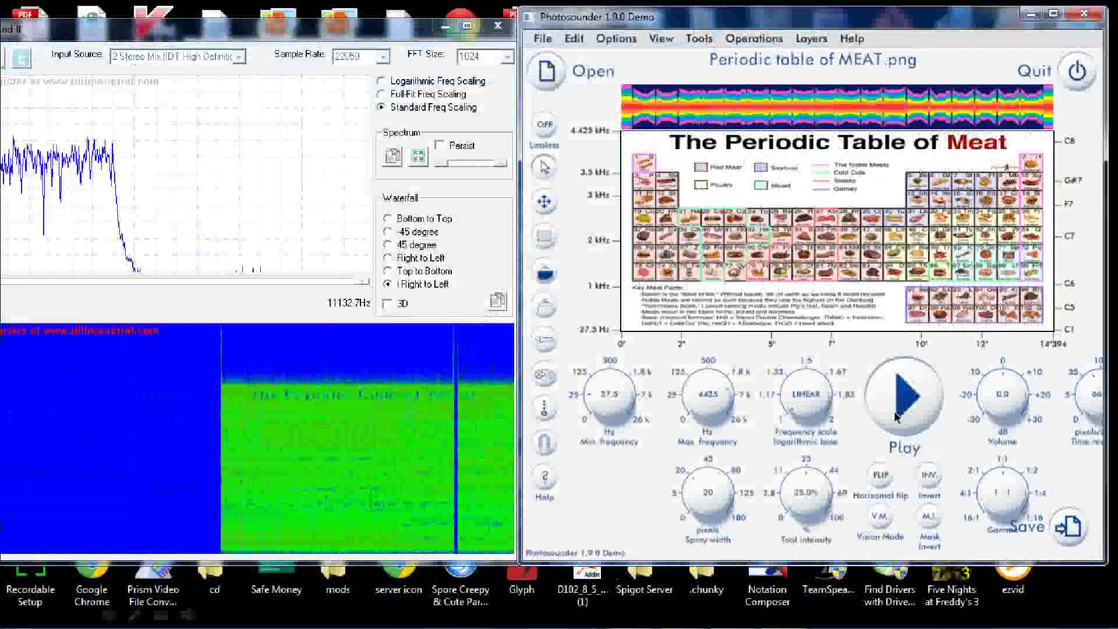
Raise gamma past 2.8 to darken the meat table, play it, then stop playback
left_click_drag(1006, 496, 1006, 558)
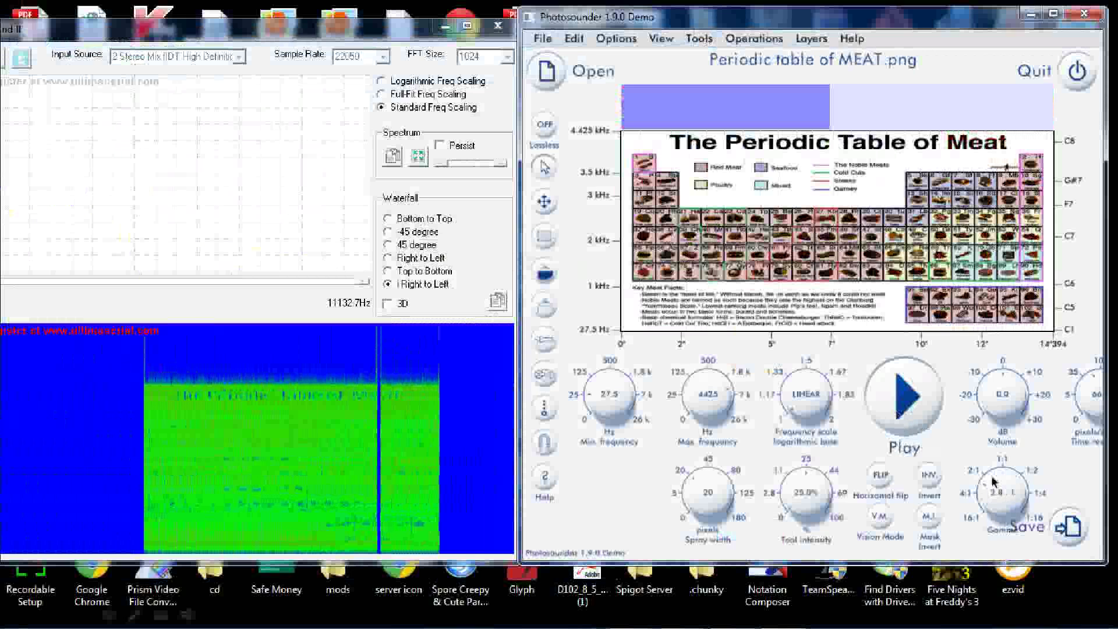
left_click_drag(1010, 504, 1015, 606)
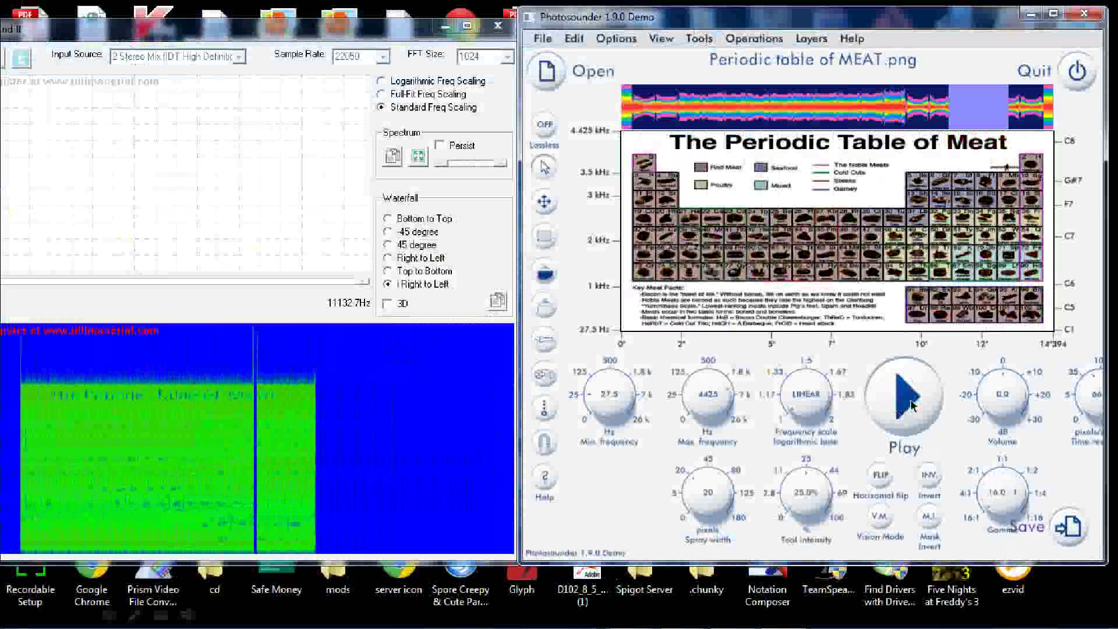
left_click(912, 406)
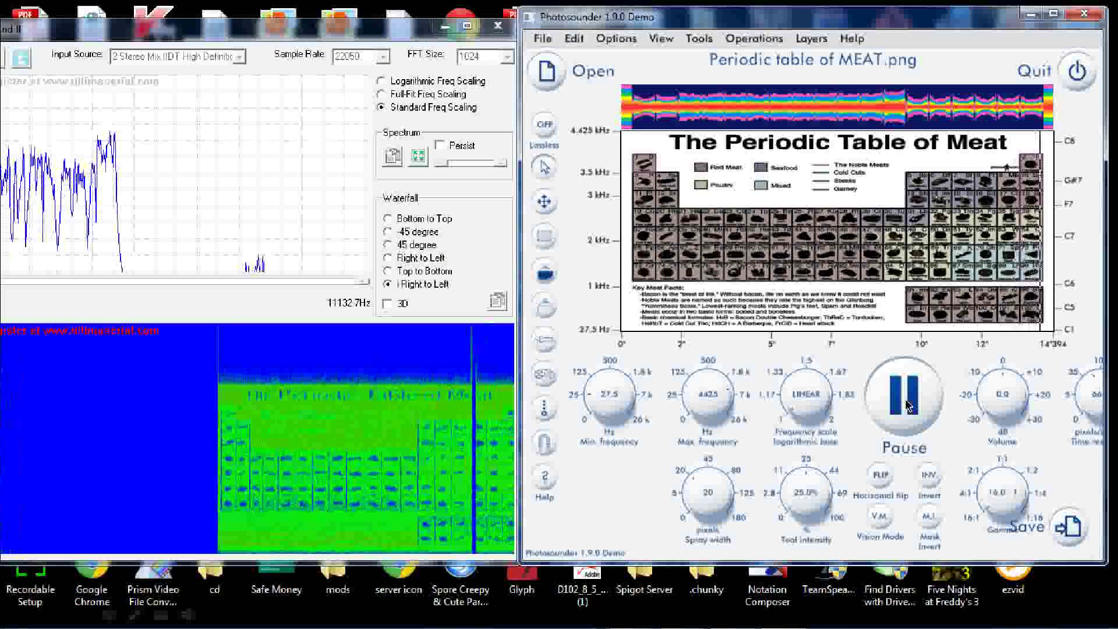
left_click(907, 406)
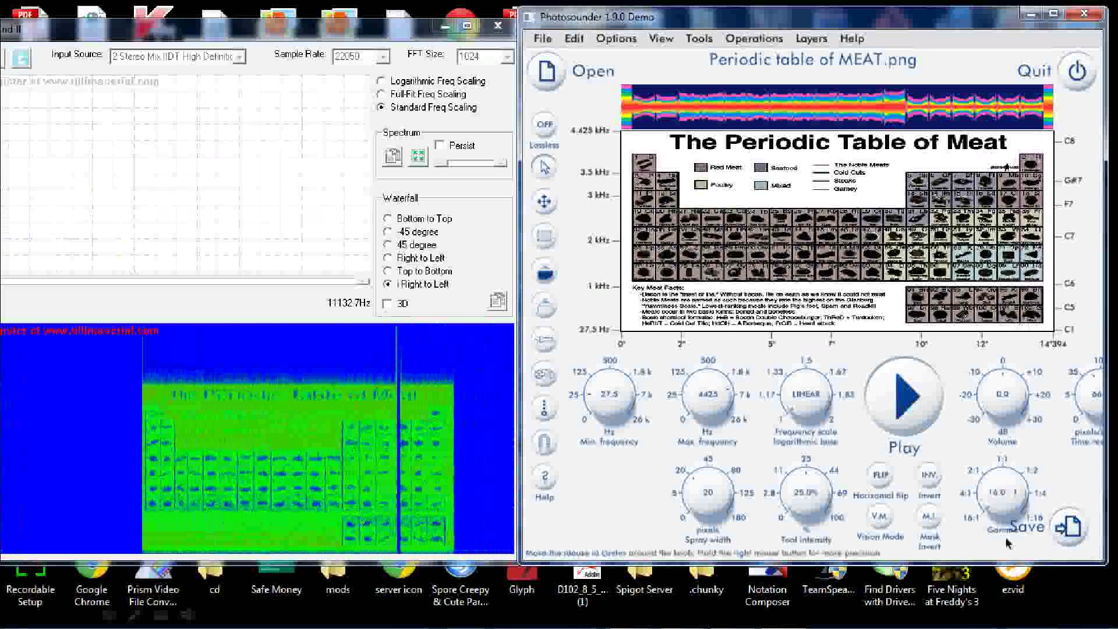
Reset gamma to 1:1.0 and discard the meat table project without saving
left_click_drag(1009, 544, 1010, 495)
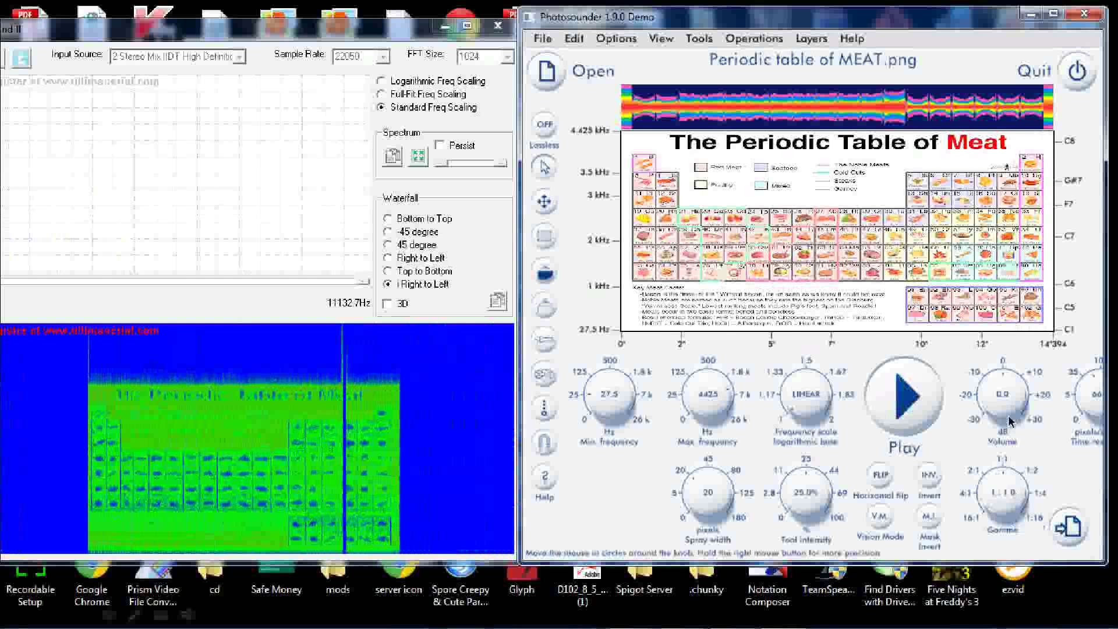
left_click(547, 71)
left_click(664, 378)
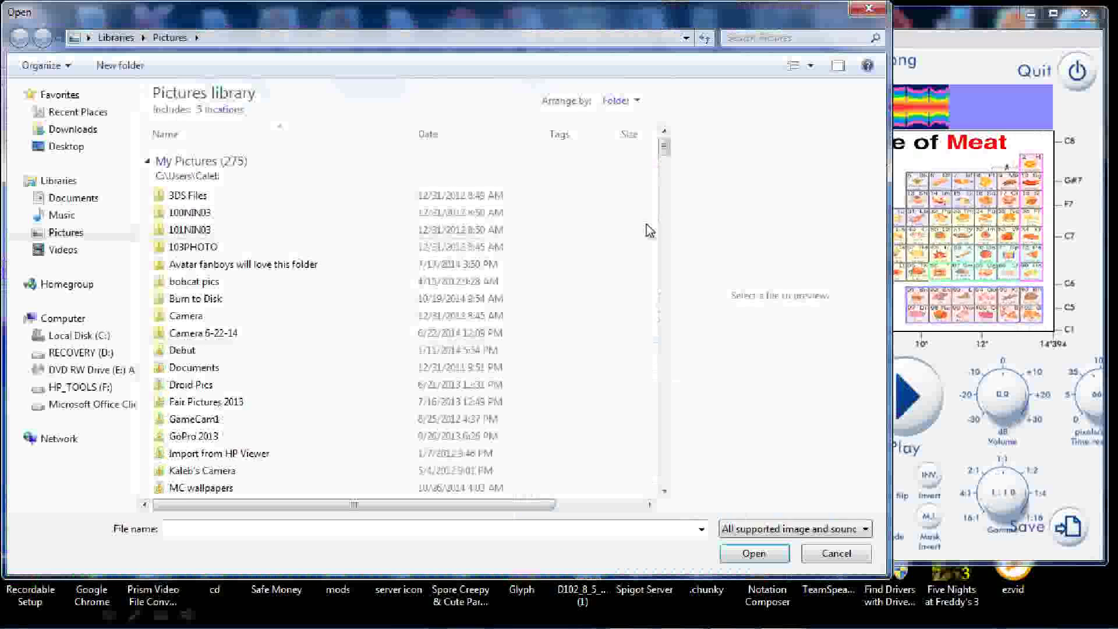
Select Waluigifan.png in the Pictures list and load it
left_click_drag(664, 154, 695, 352)
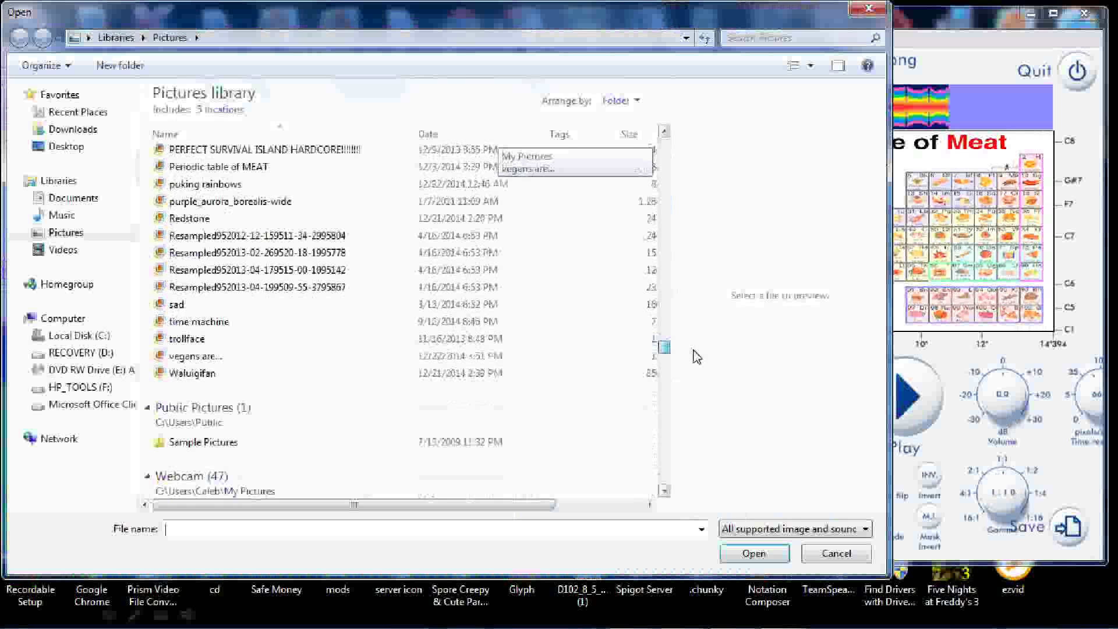
left_click(535, 379)
left_click(738, 556)
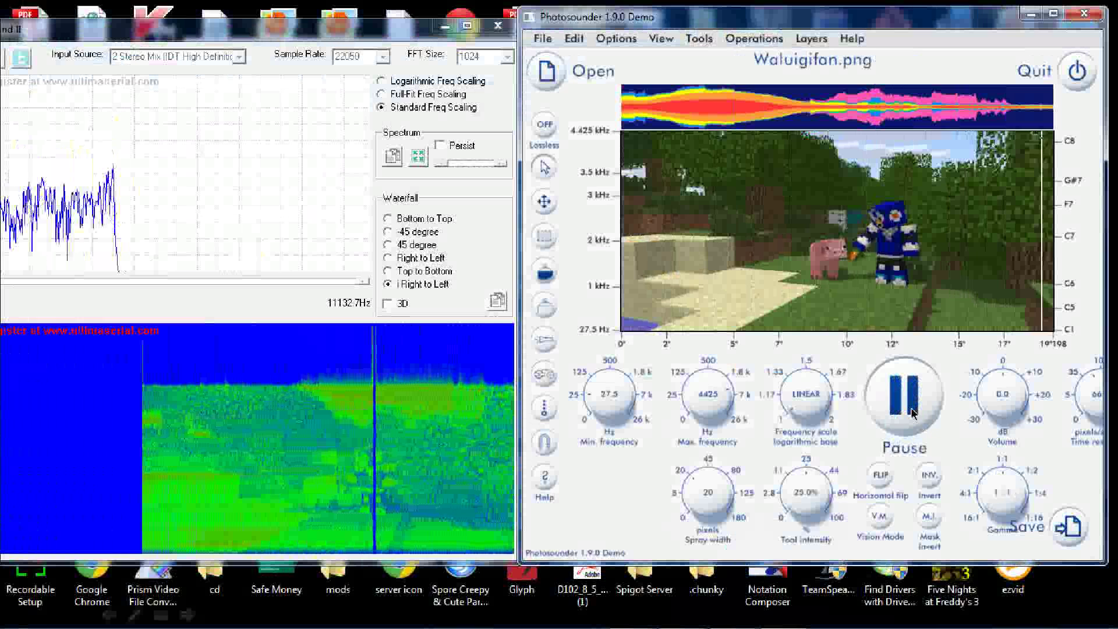
Stop playback, raise time resolution to about 87 for a 14.672-second sound, and replay
left_click(912, 412)
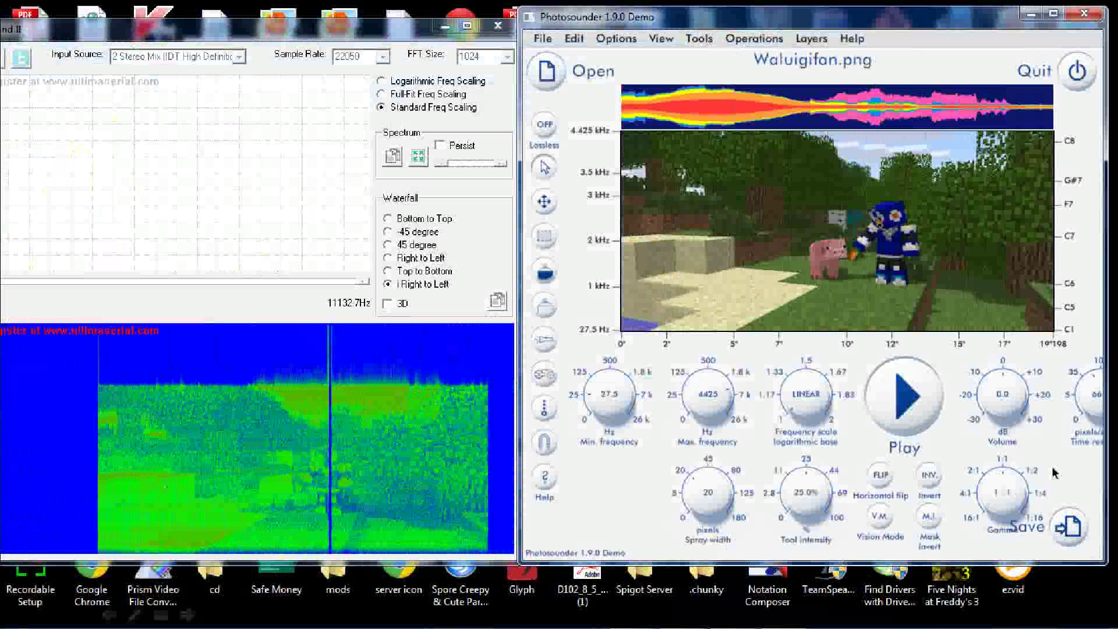
left_click_drag(1098, 398, 1098, 392)
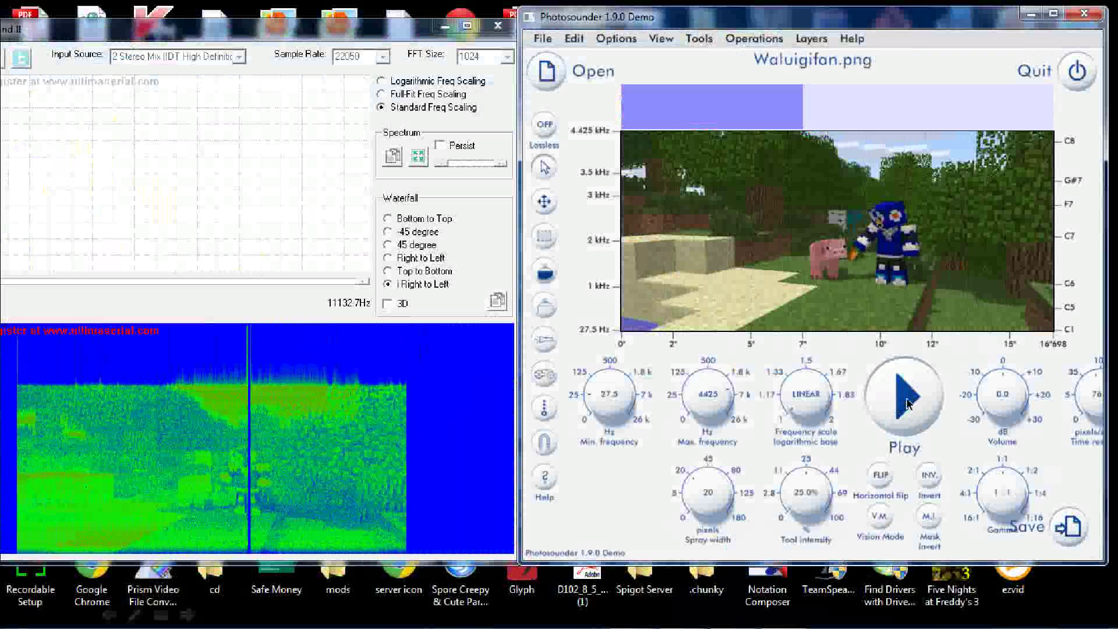
left_click_drag(1101, 415, 1098, 402)
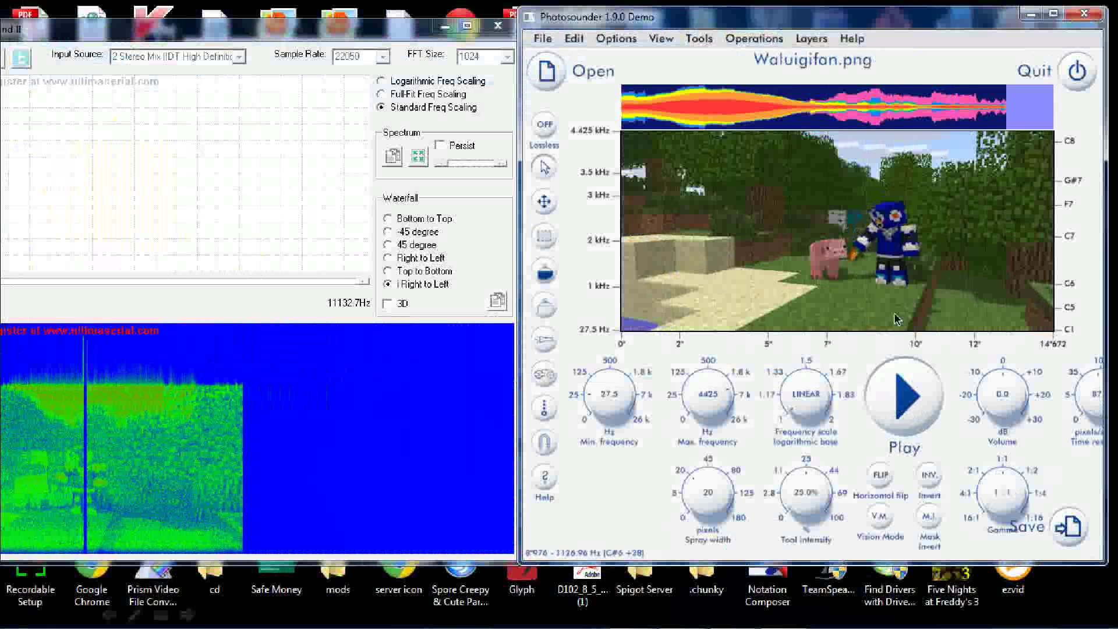
left_click(909, 403)
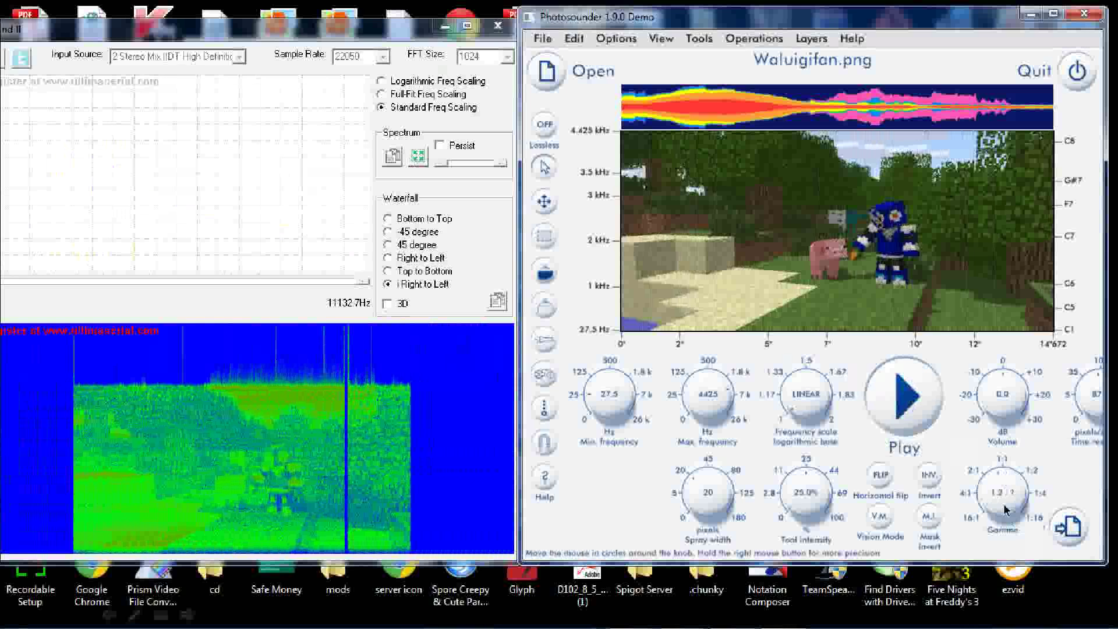
Raise the image gamma to 16:1, return it to 1:1, then open another file without saving
left_click_drag(1005, 510, 1004, 521)
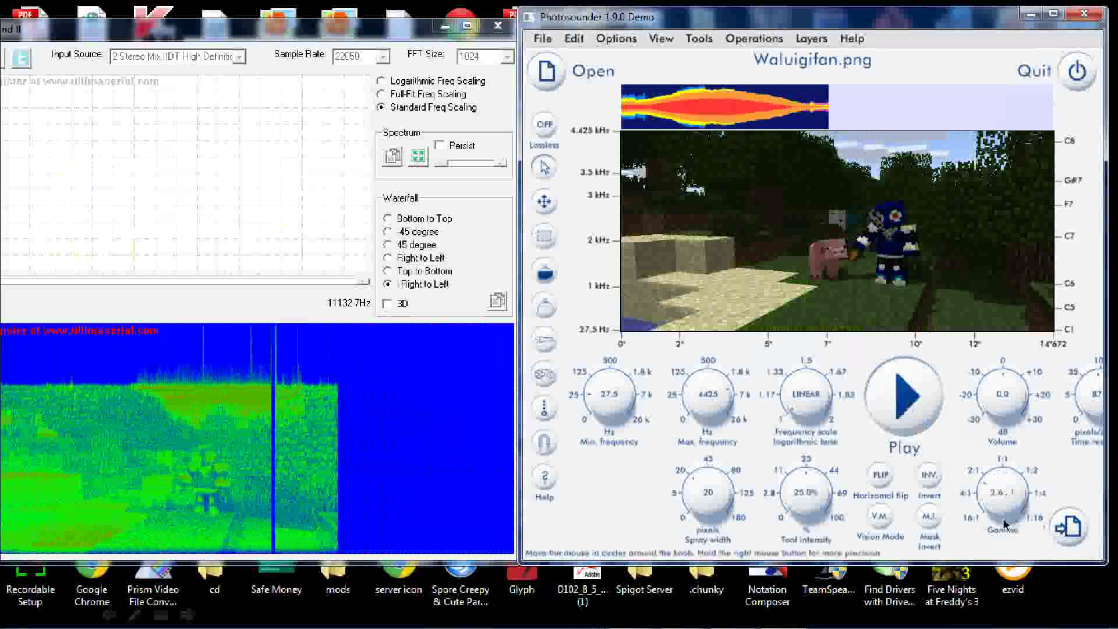
left_click_drag(1004, 525, 1031, 355)
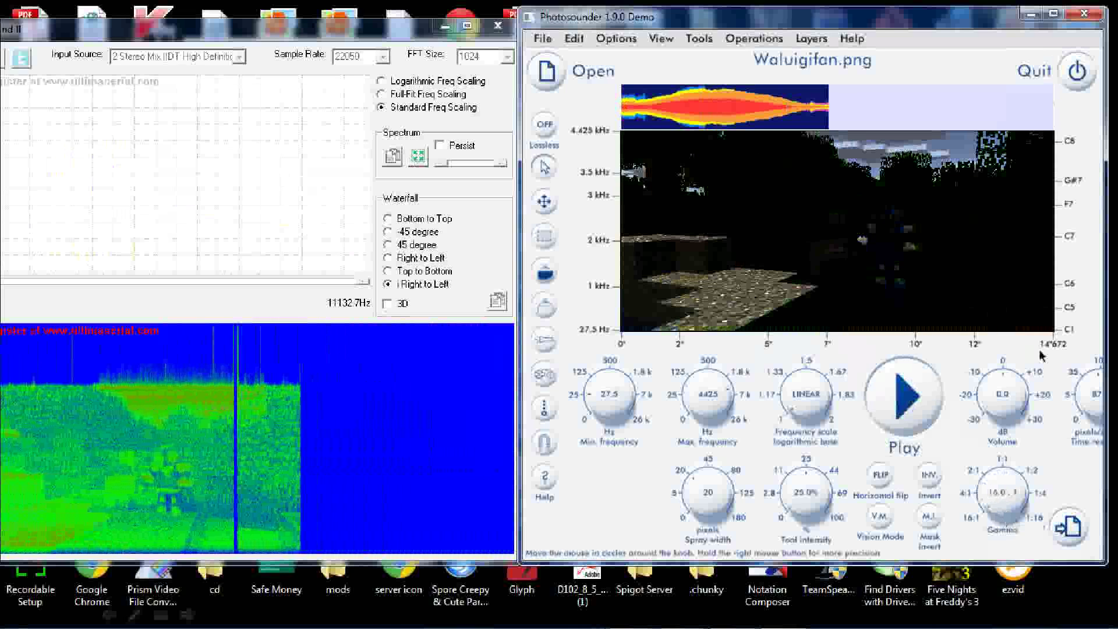
left_click_drag(997, 502, 1009, 502)
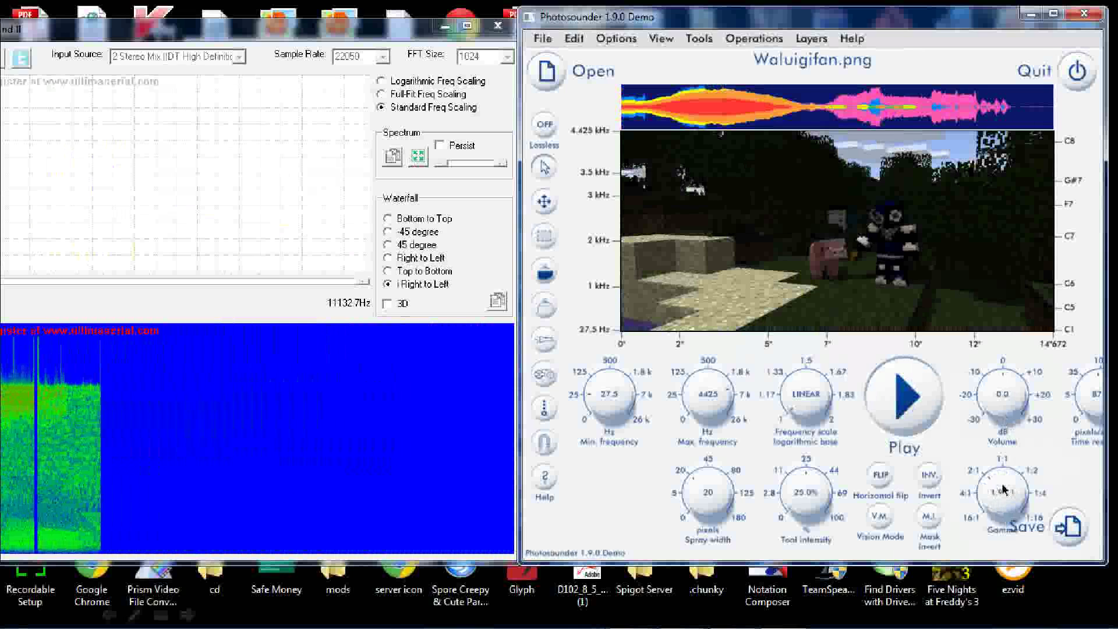
left_click_drag(1004, 483, 1006, 475)
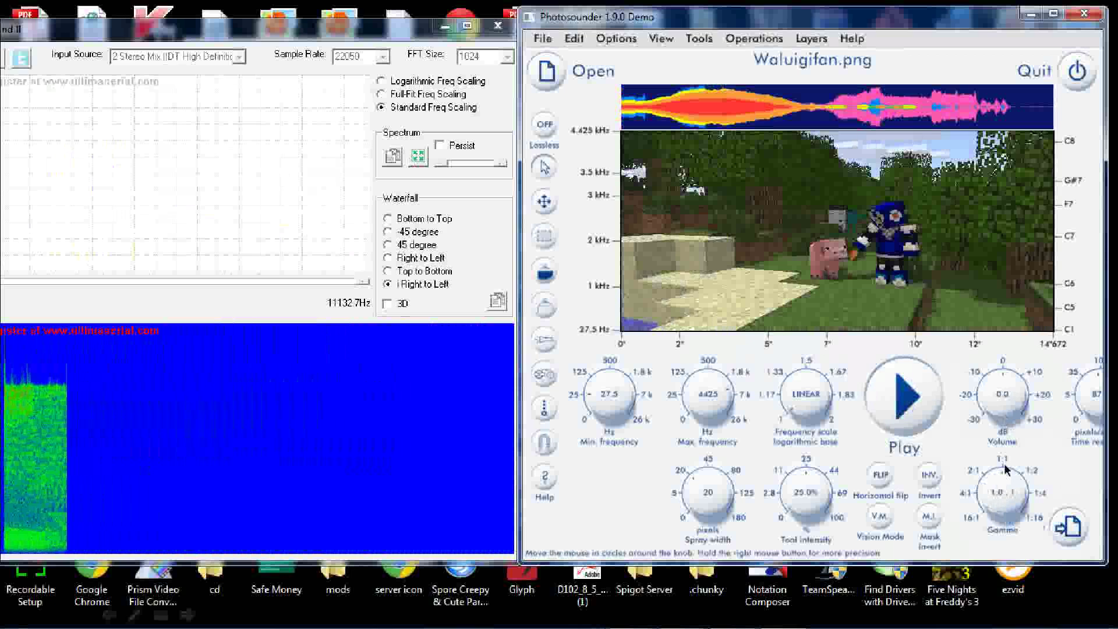
left_click(547, 79)
left_click(679, 379)
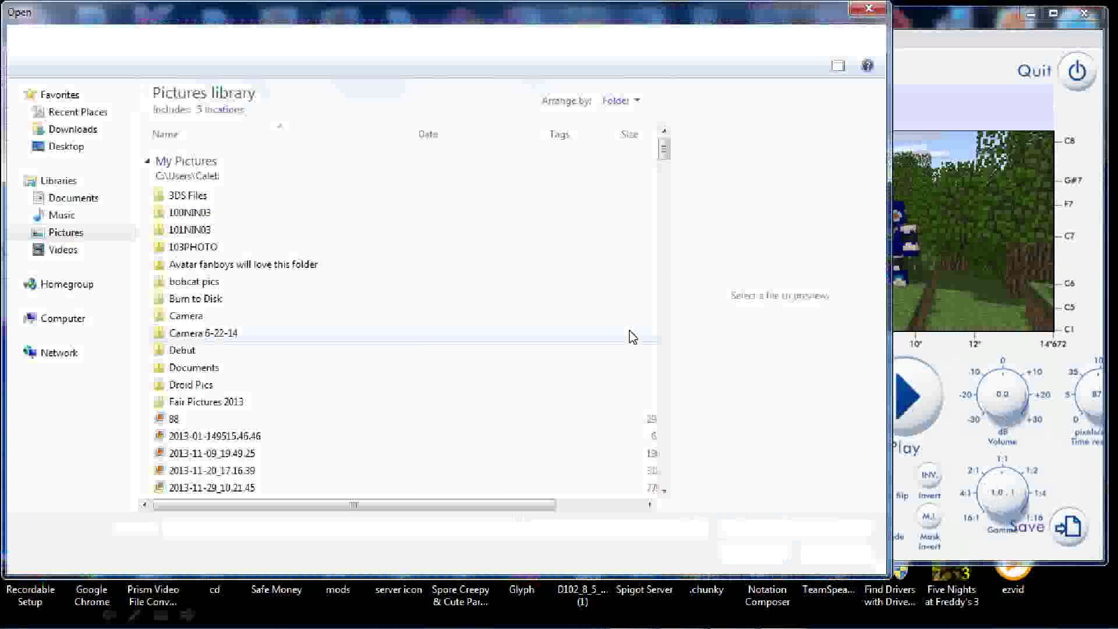
Load through the night.jpg from the 'Avatar fanboys will love this folder' folder
mouse_move(666, 140)
left_mouse_down()
mouse_move(666, 160)
mouse_move(664, 137)
left_mouse_up()
double_click(454, 265)
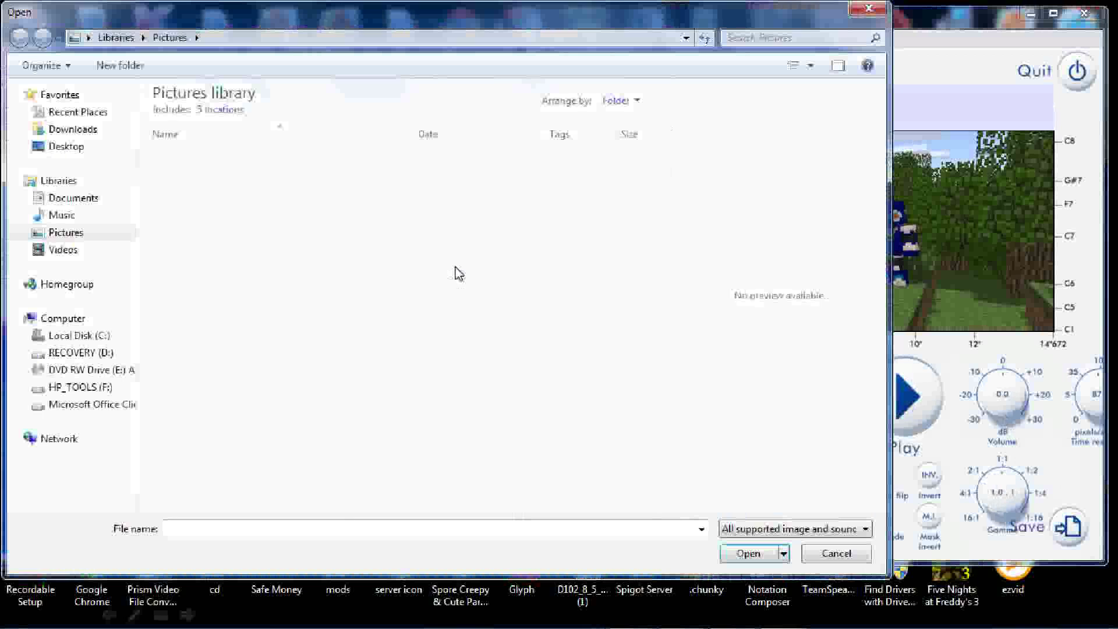
scroll(552, 215, "down", 13)
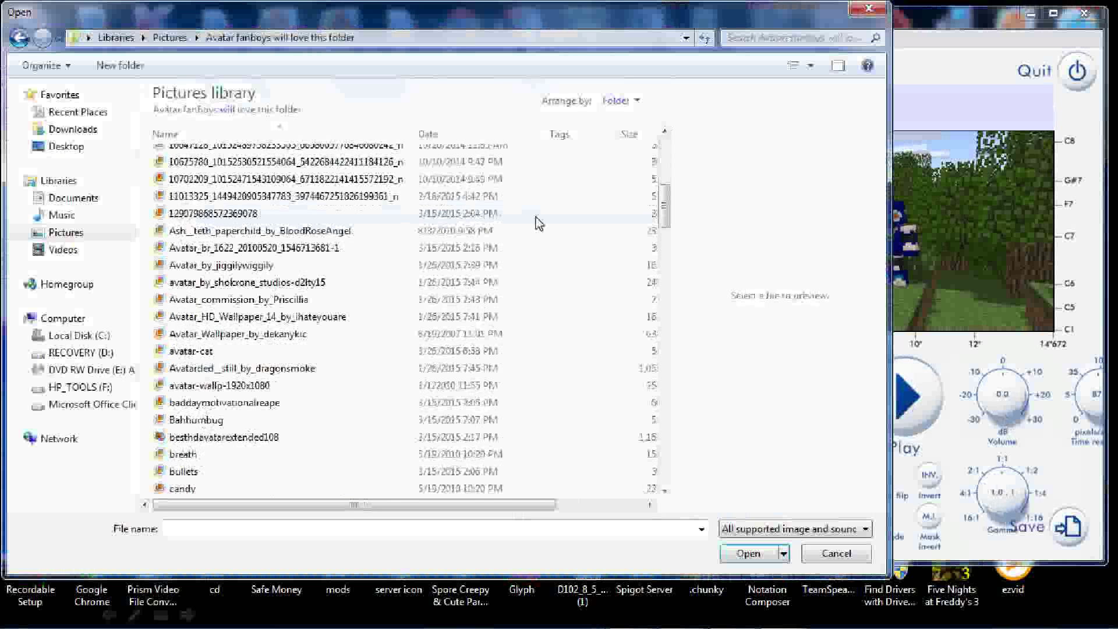
scroll(539, 223, "down", 9)
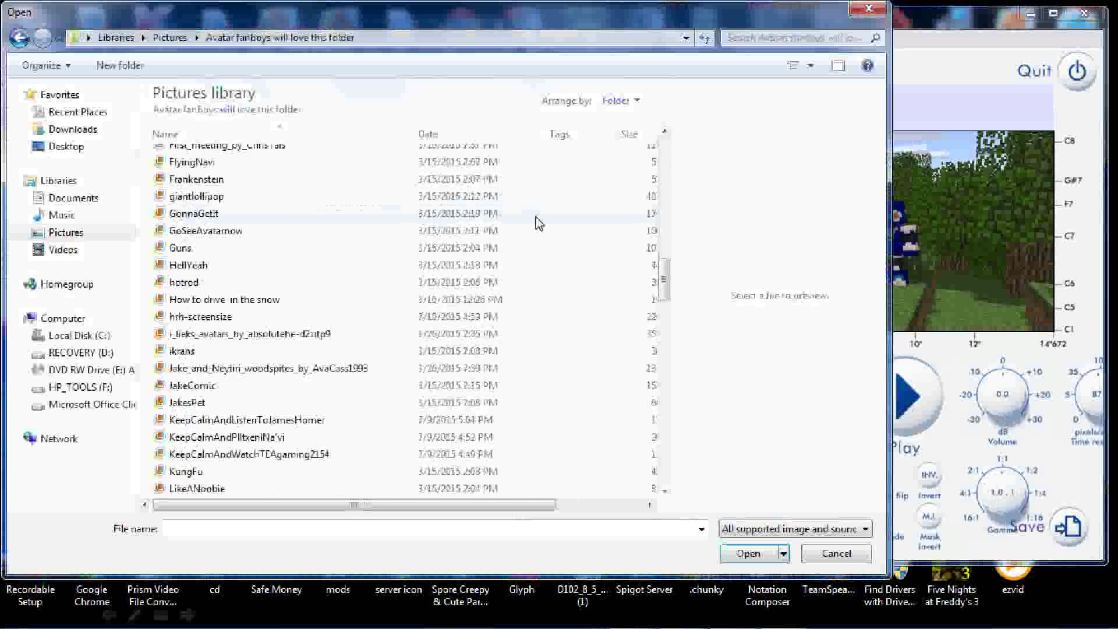
scroll(539, 223, "down", 3)
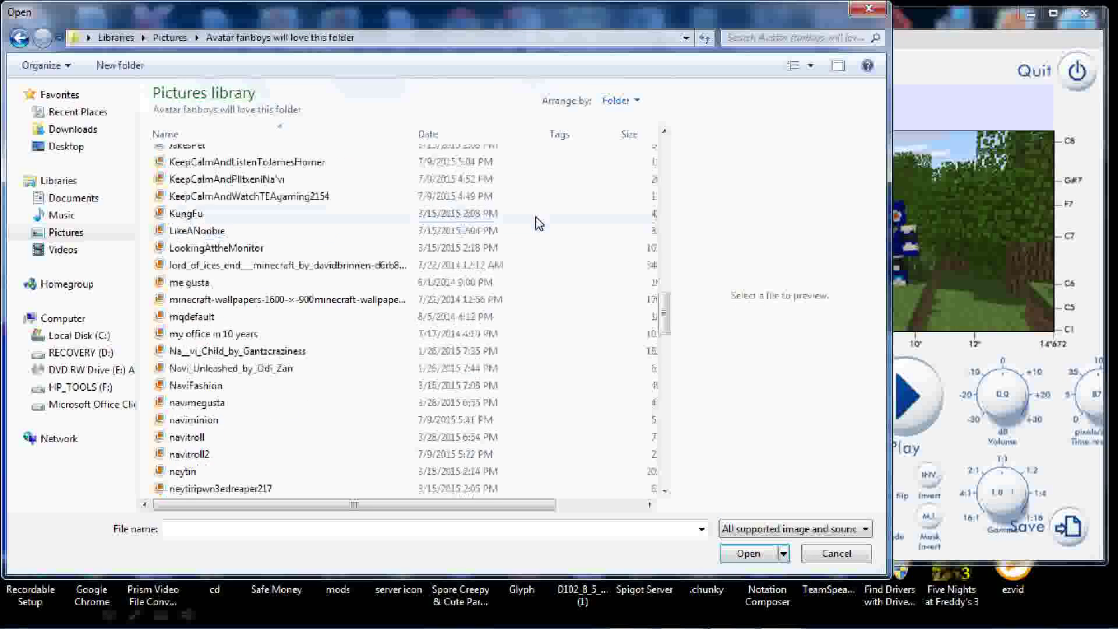
scroll(539, 223, "down", 3)
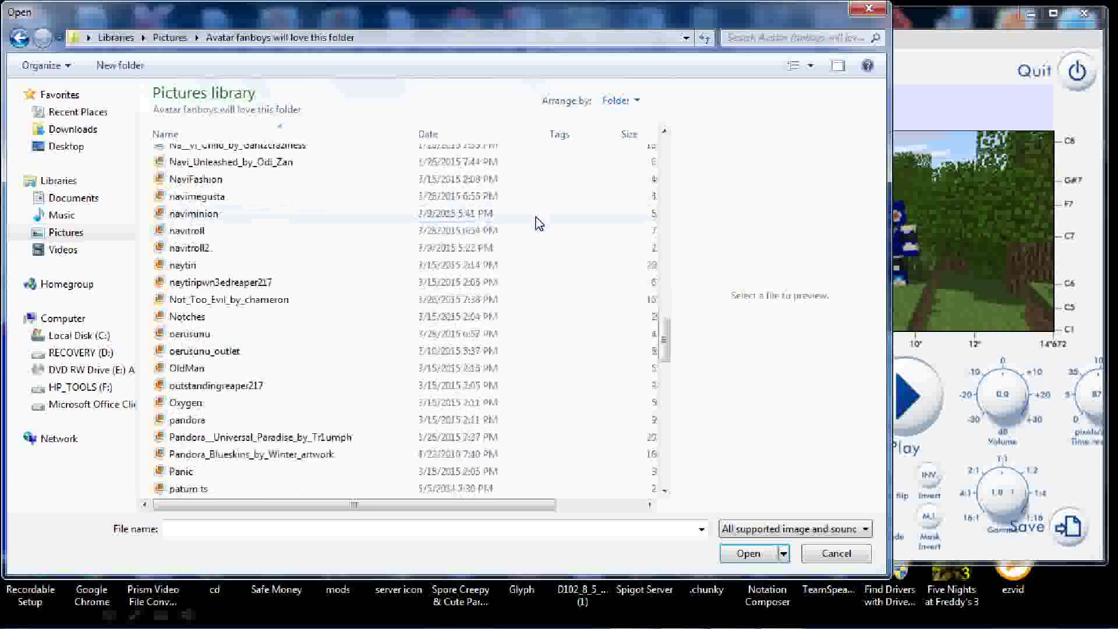
scroll(538, 223, "down", 6)
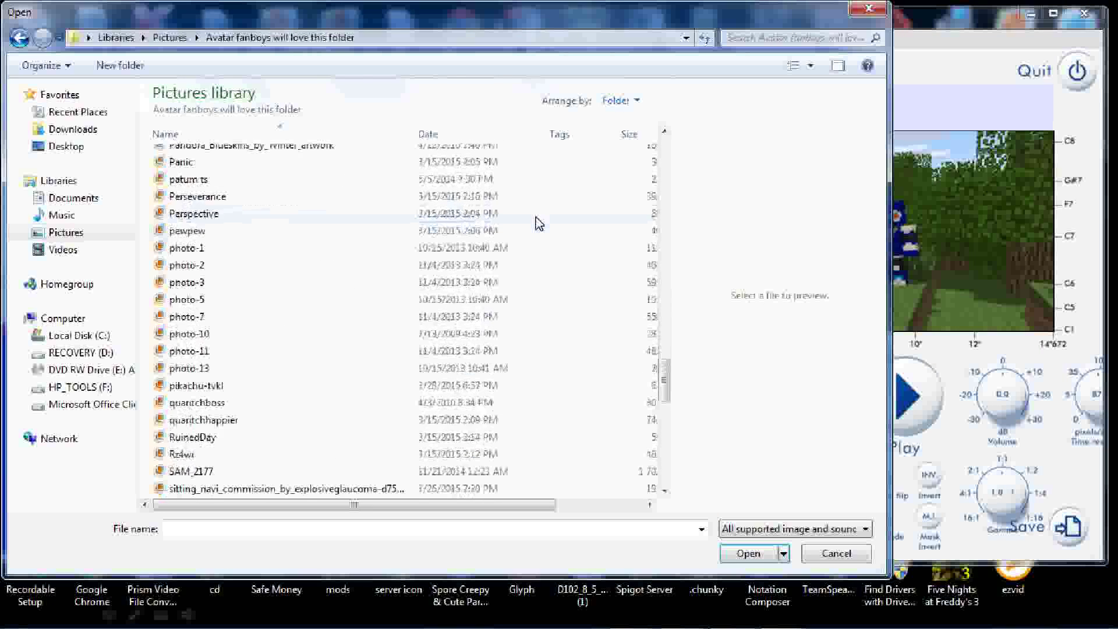
scroll(539, 223, "down", 7)
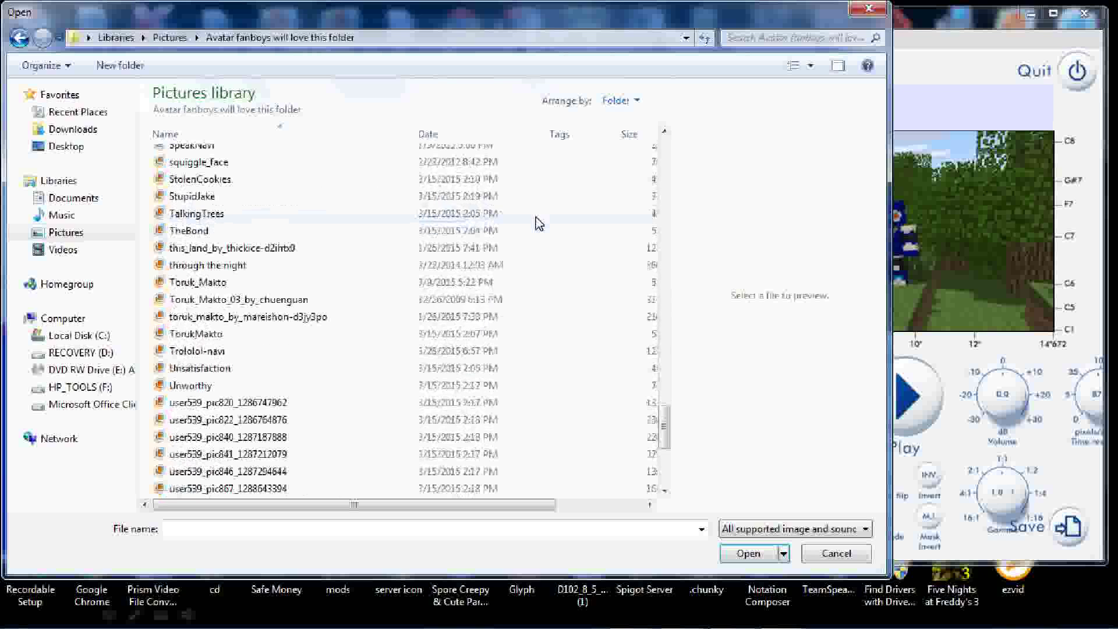
left_click(533, 265)
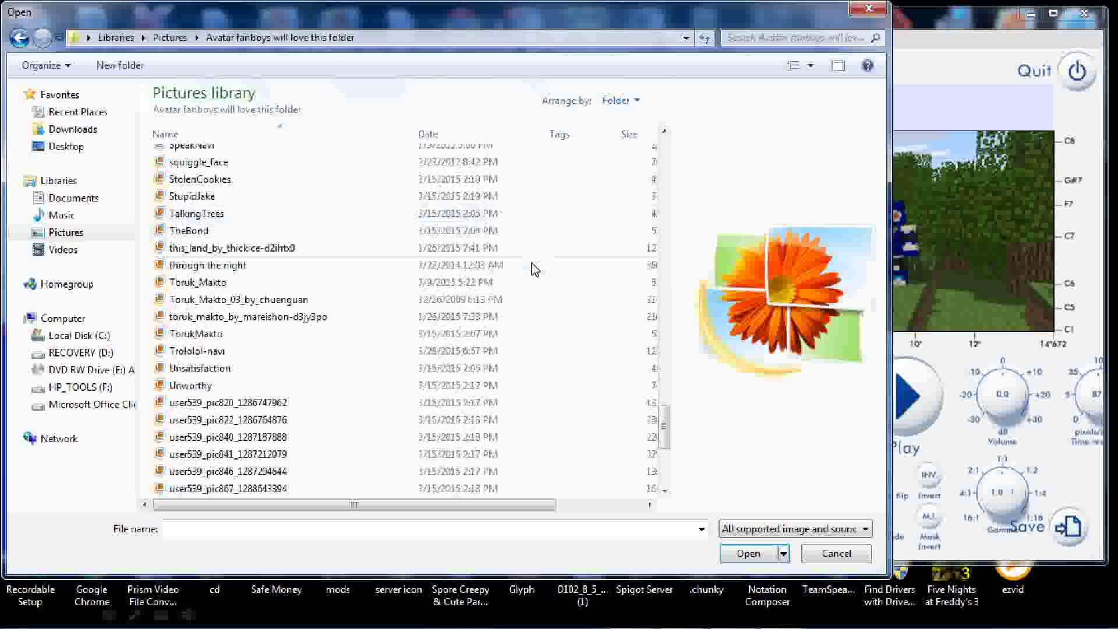
left_click(765, 555)
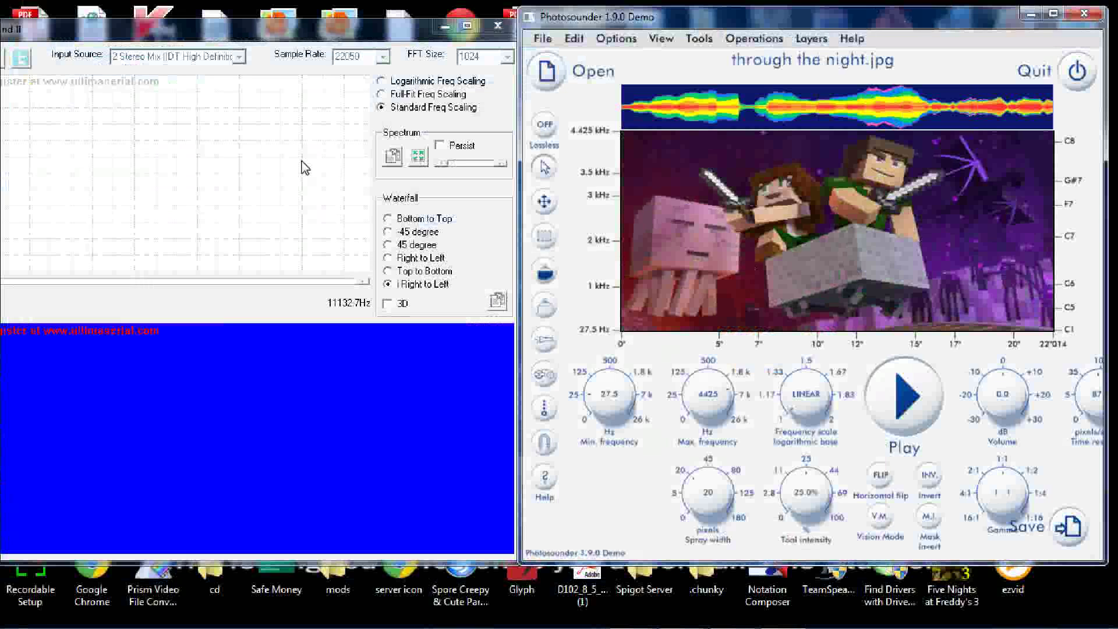
Shorten through the night to 17"147, replay it, and maximize the UltimaSound II window
left_click(909, 400)
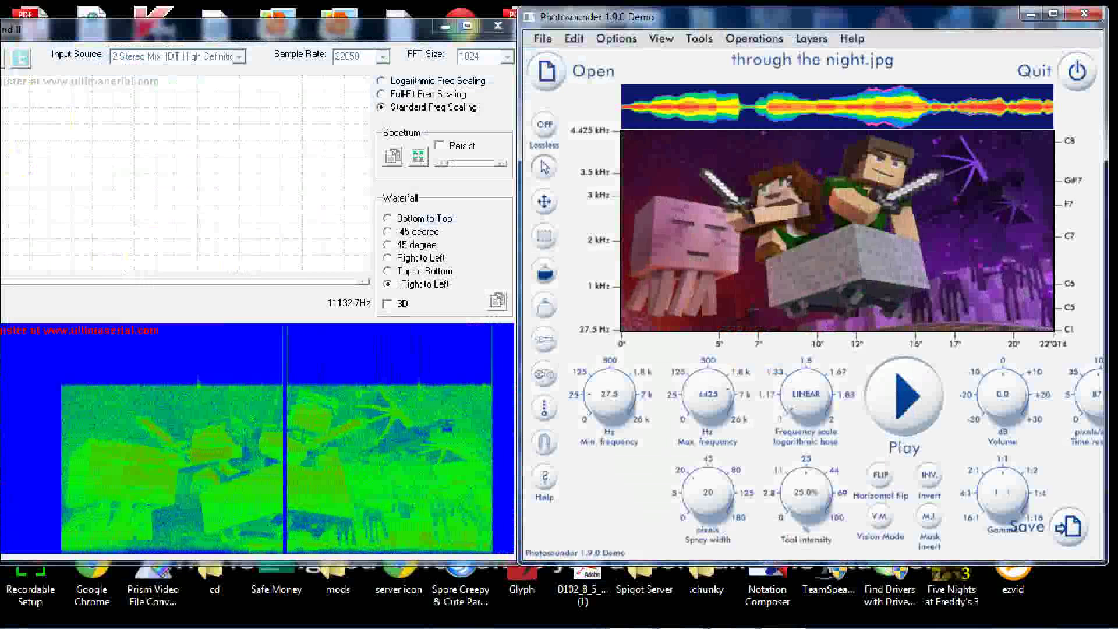
left_click_drag(1080, 423, 889, 409)
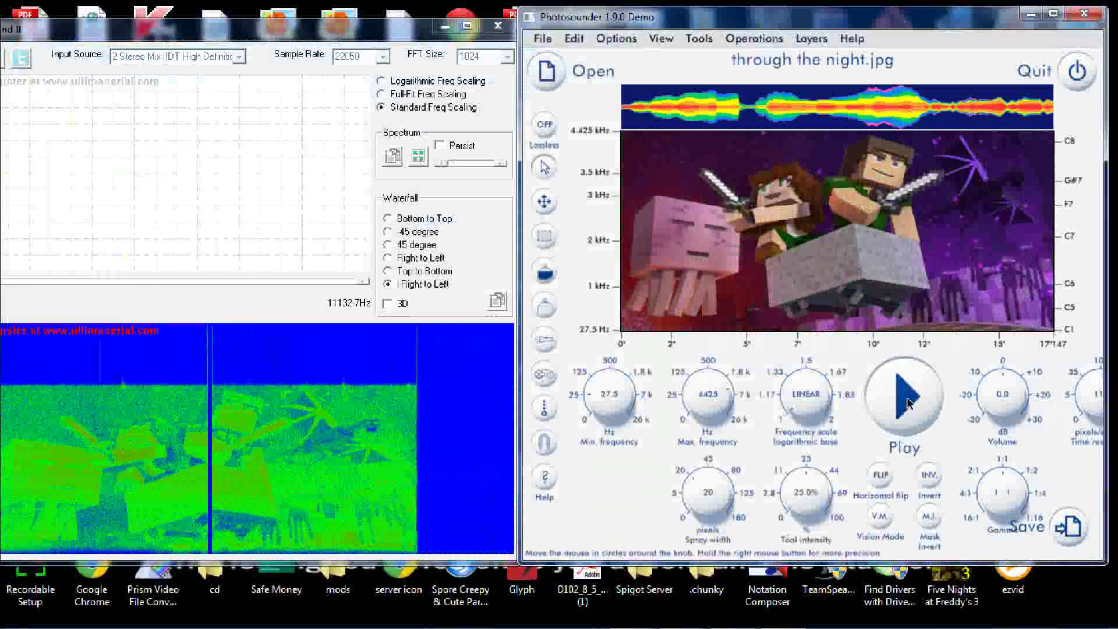
left_click(907, 401)
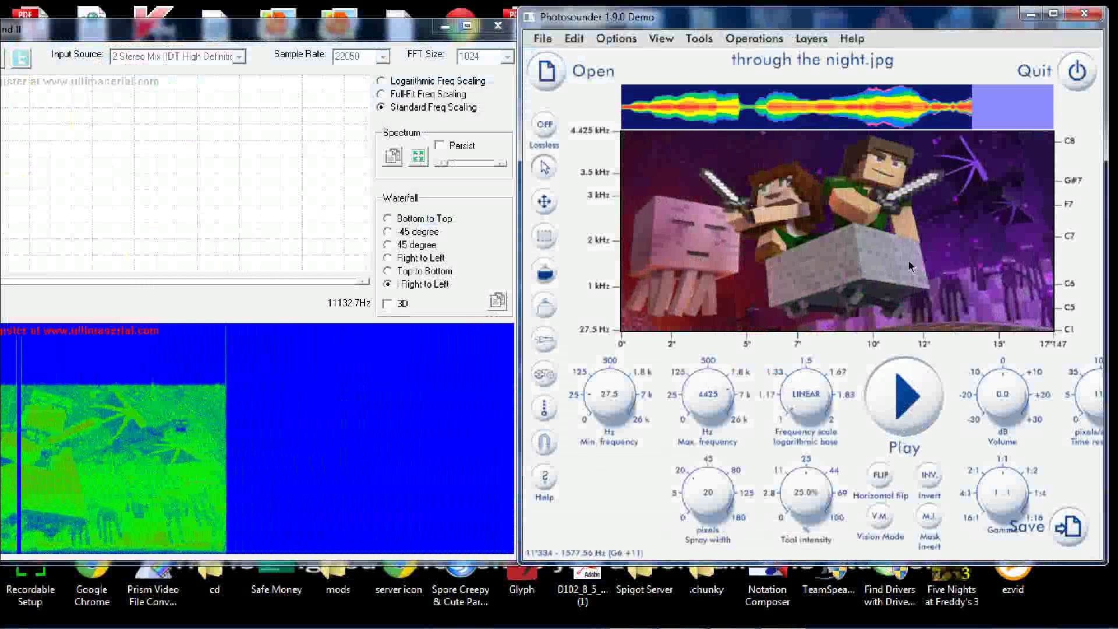
left_click(912, 408)
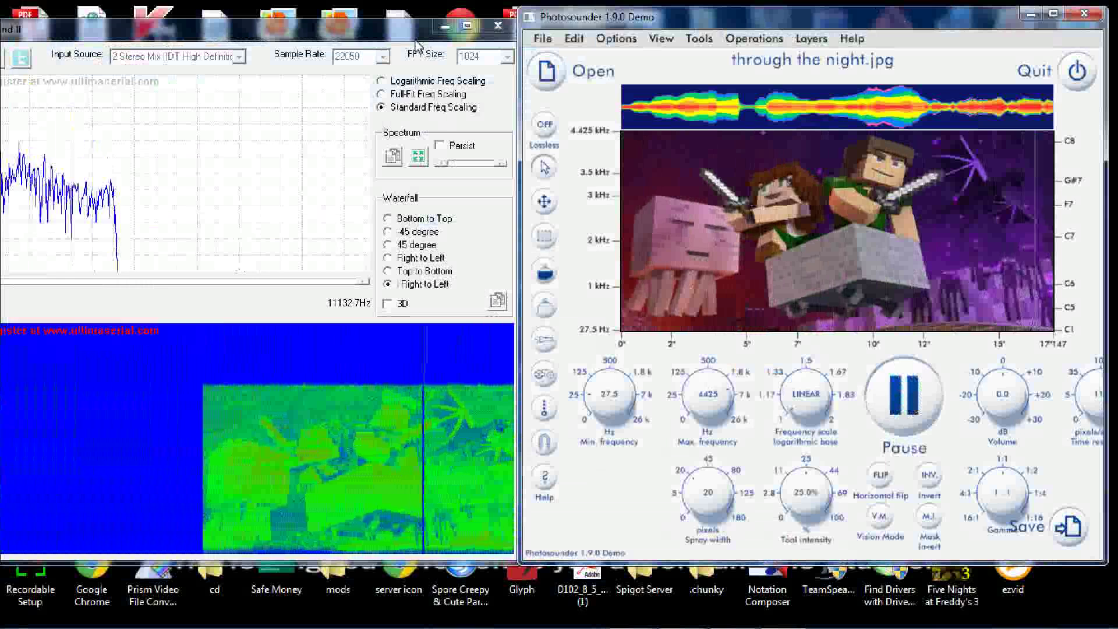
left_click_drag(409, 33, 679, 2)
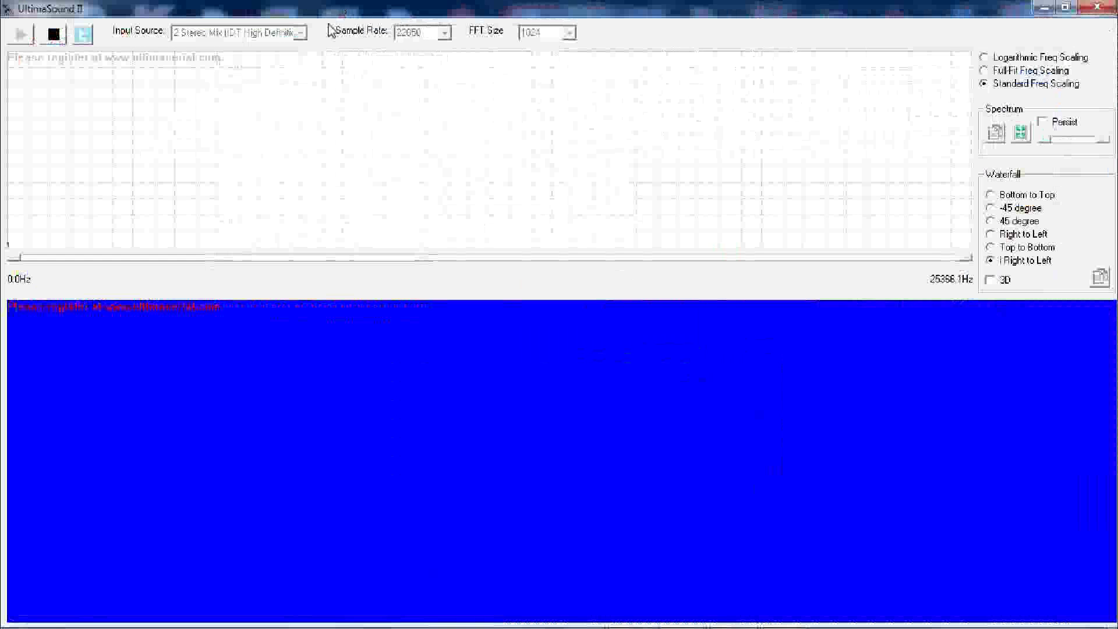
Restore UltimaSound II and replay the sound with the analyzer in front at full width
left_click(1066, 7)
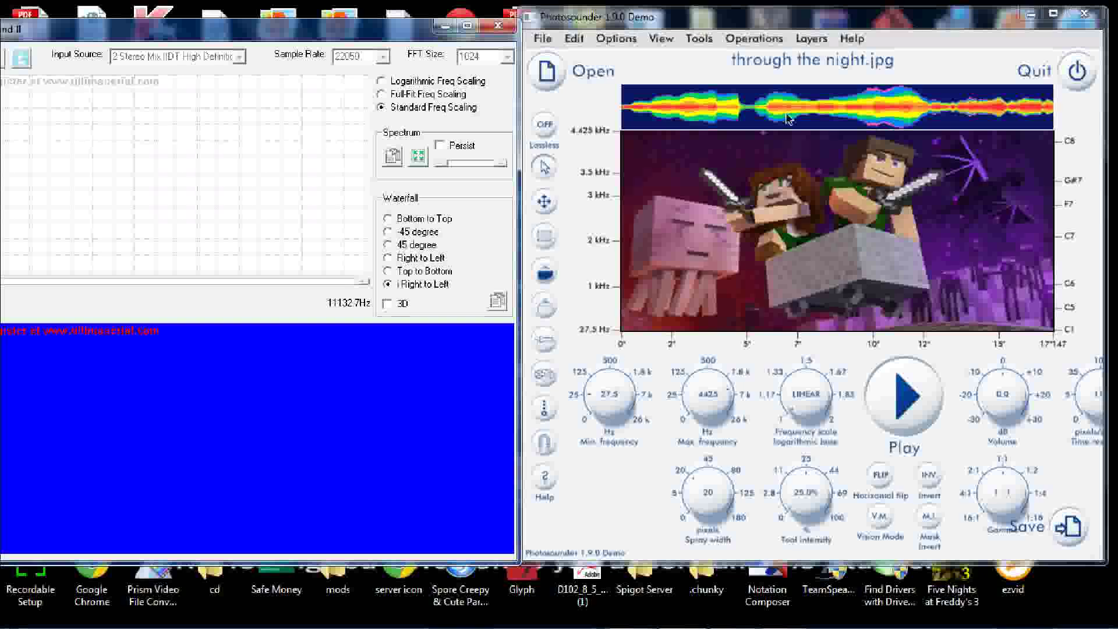
left_click(922, 398)
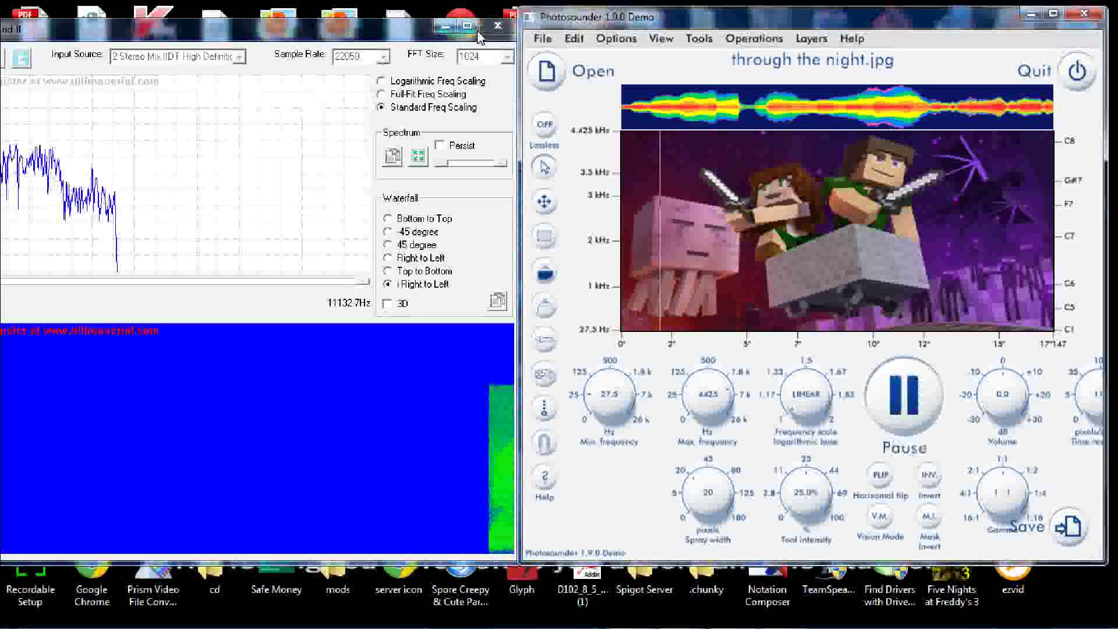
left_click_drag(399, 33, 534, 42)
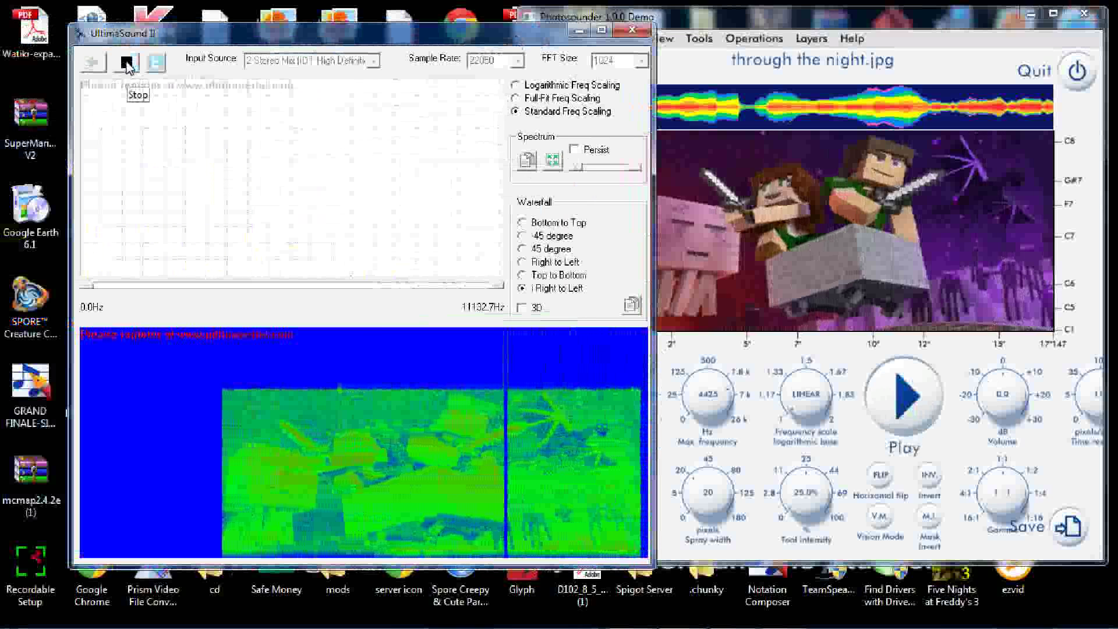
Stop UltimaSound II's capture, freezing the through the night artwork in the waterfall
left_click(128, 64)
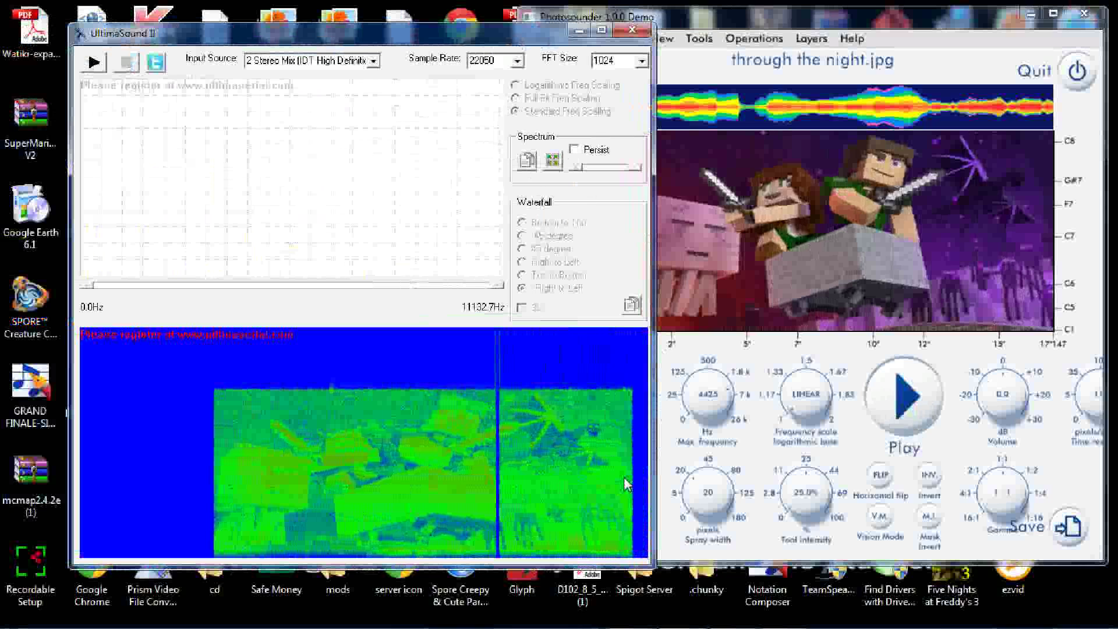